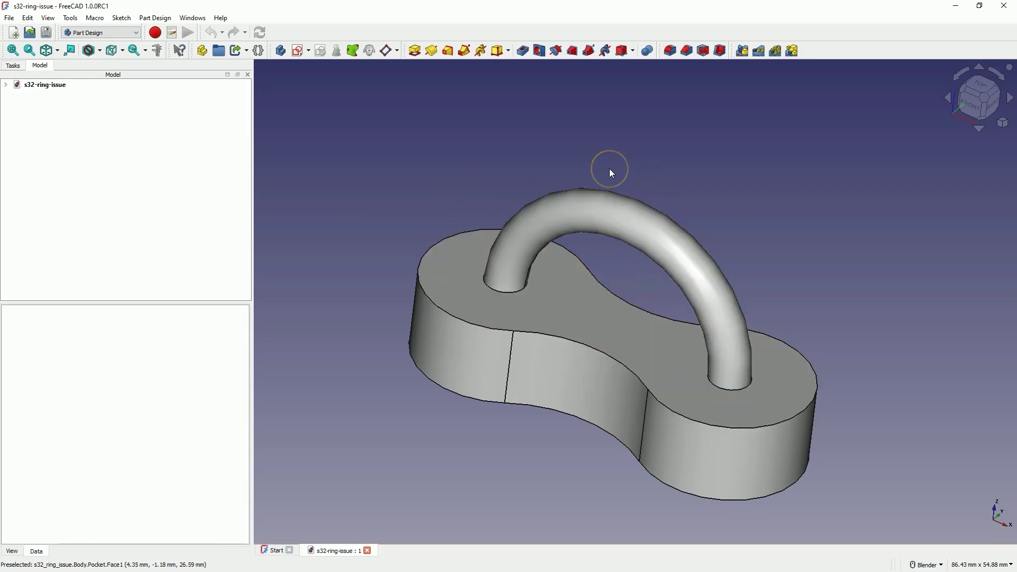
pyautogui.click(661, 193)
pyautogui.click(428, 125)
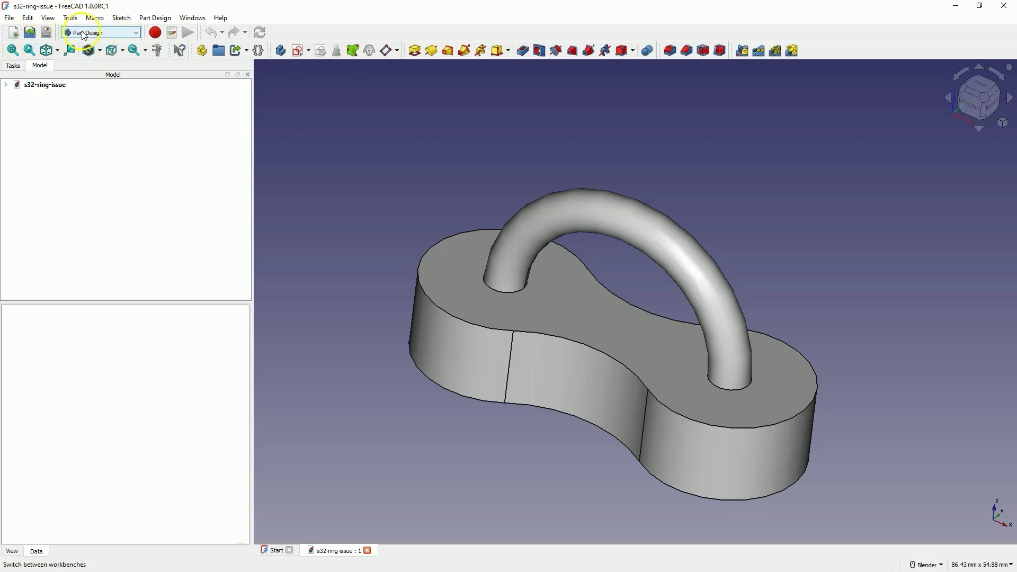
# Create a new empty document, look at the s32-ring-issue model for reference and return to the new document.
pyautogui.click(17, 36)
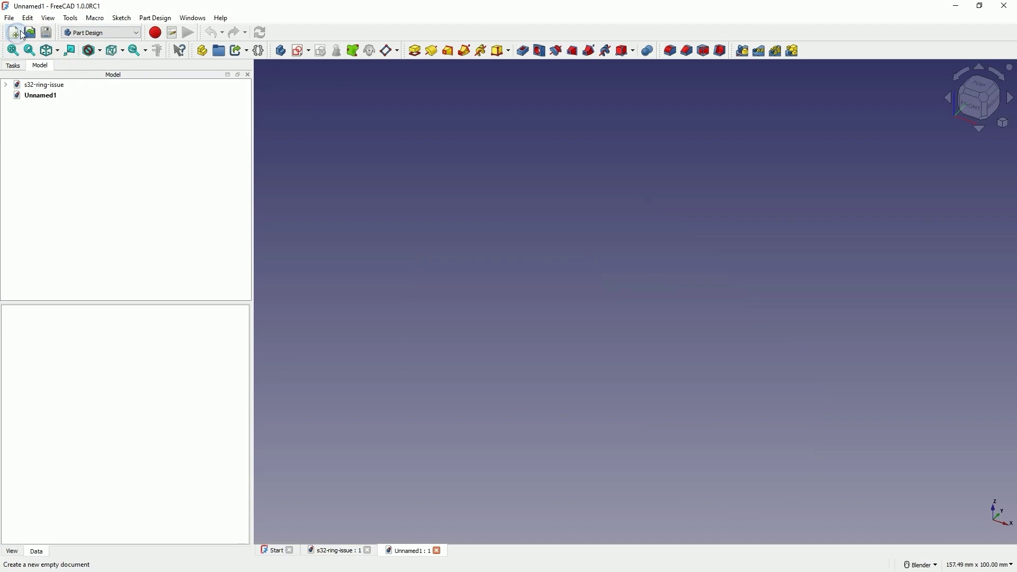
pyautogui.click(293, 115)
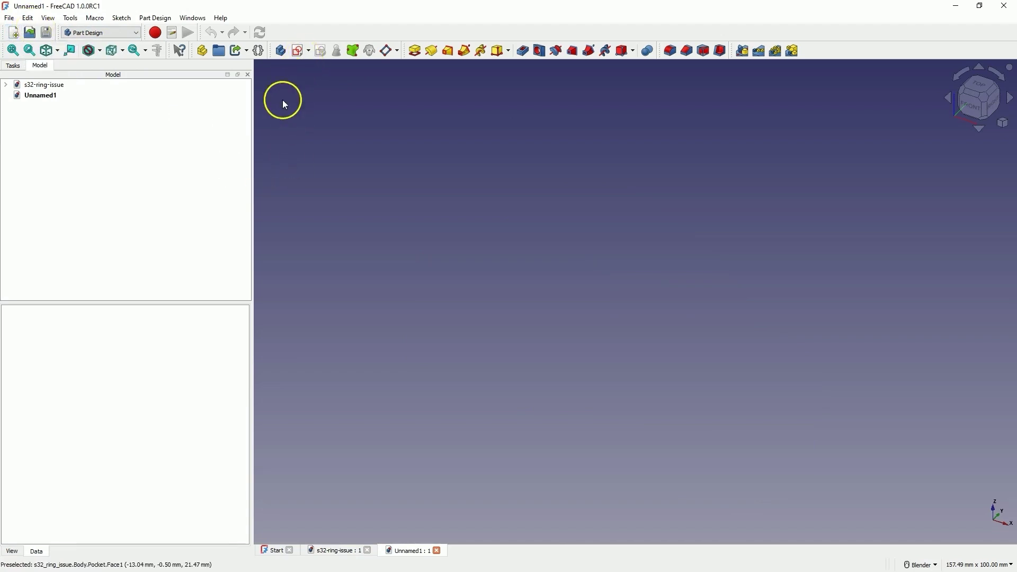
pyautogui.click(332, 551)
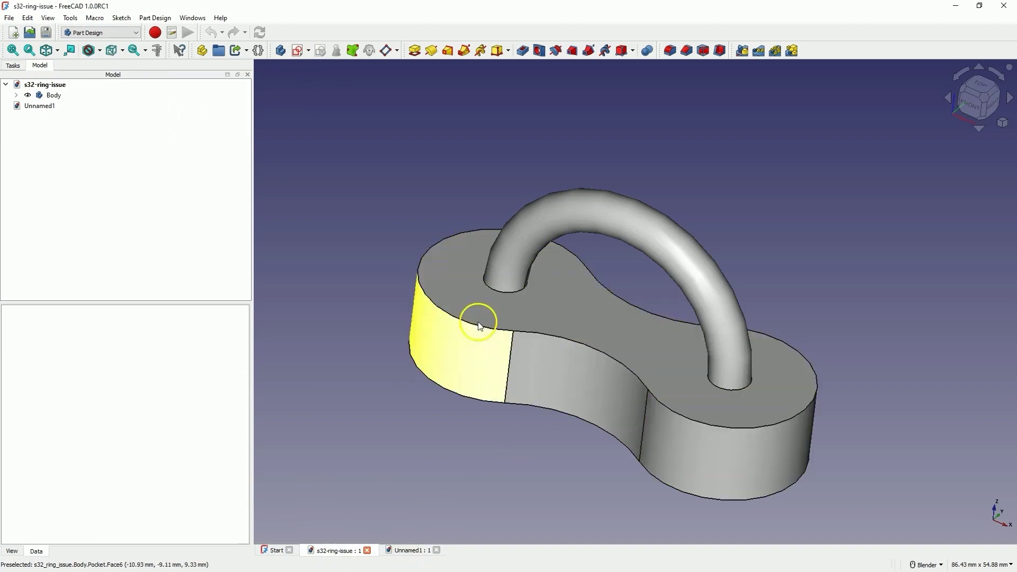
pyautogui.click(410, 554)
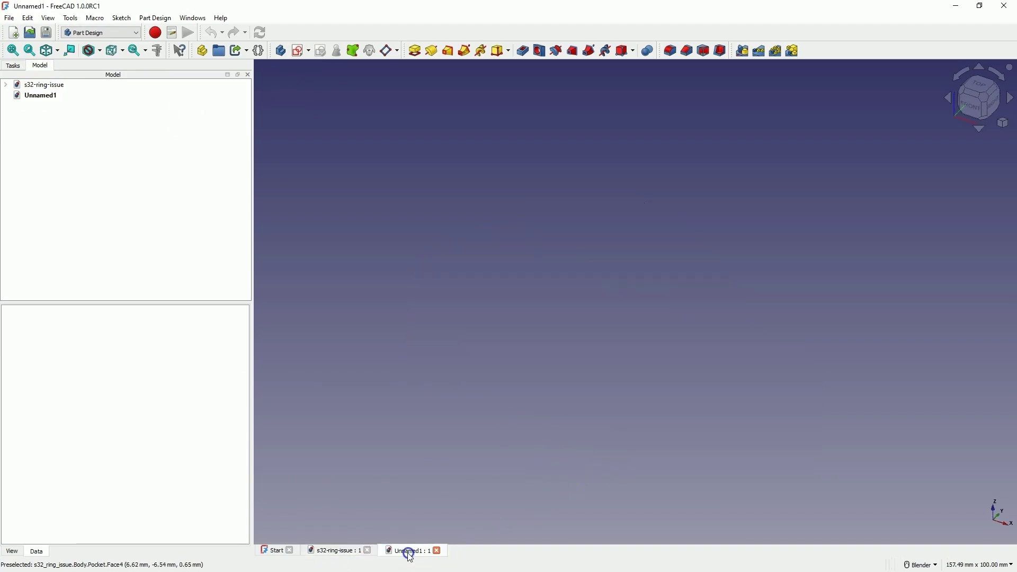
# Create a new sketch on the XY base plane and check the auto-constraint settings.
pyautogui.click(300, 50)
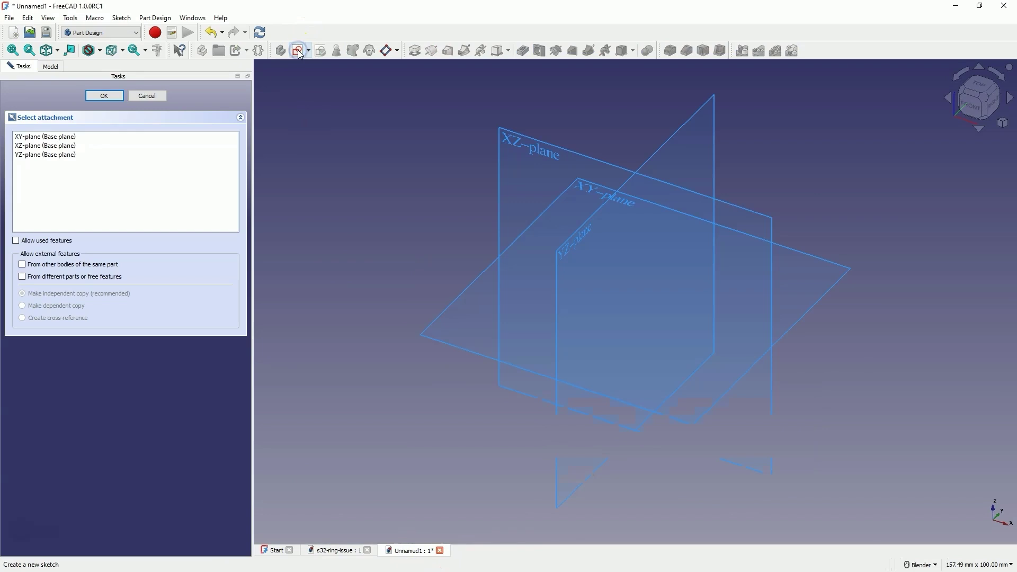
pyautogui.click(22, 137)
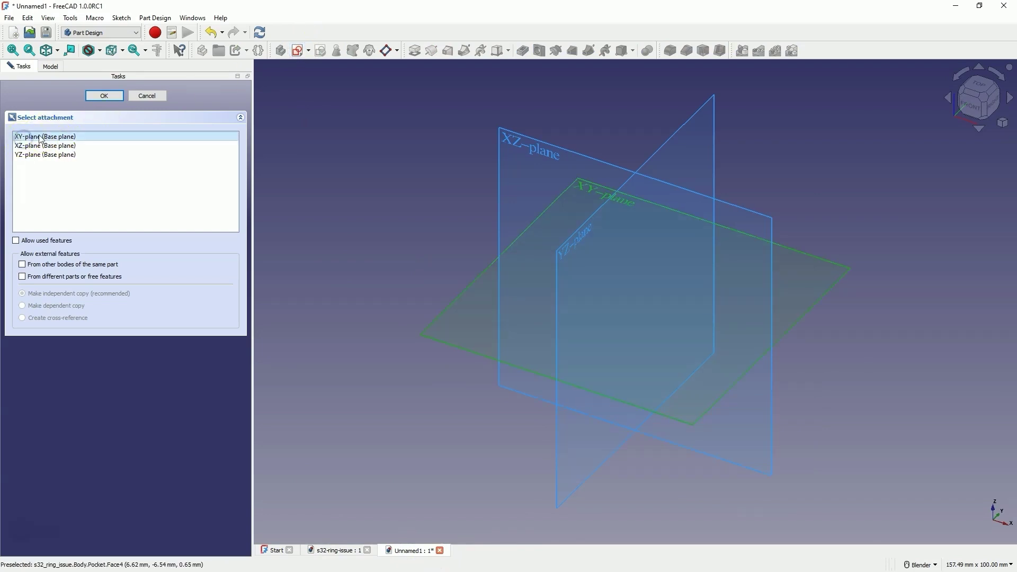
pyautogui.click(104, 97)
pyautogui.click(444, 216)
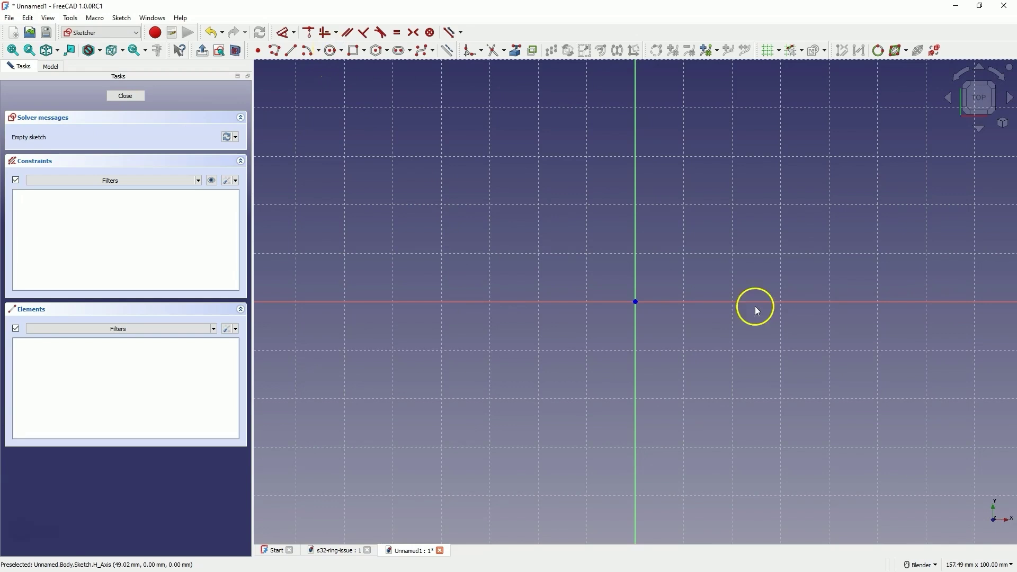
pyautogui.click(238, 181)
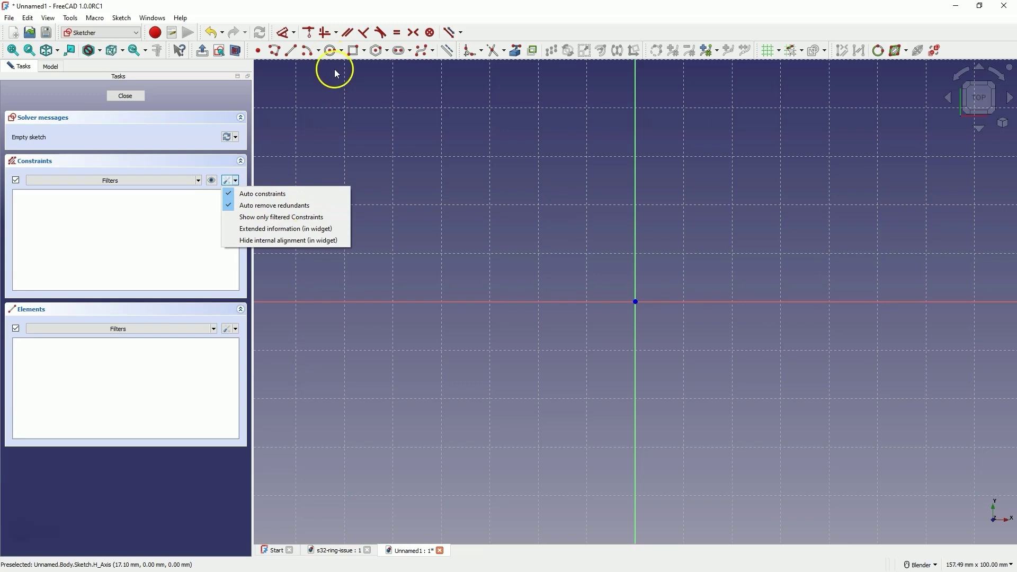
# Draw a 20 mm diameter circle centred on the horizontal axis to the right of the origin.
pyautogui.click(332, 51)
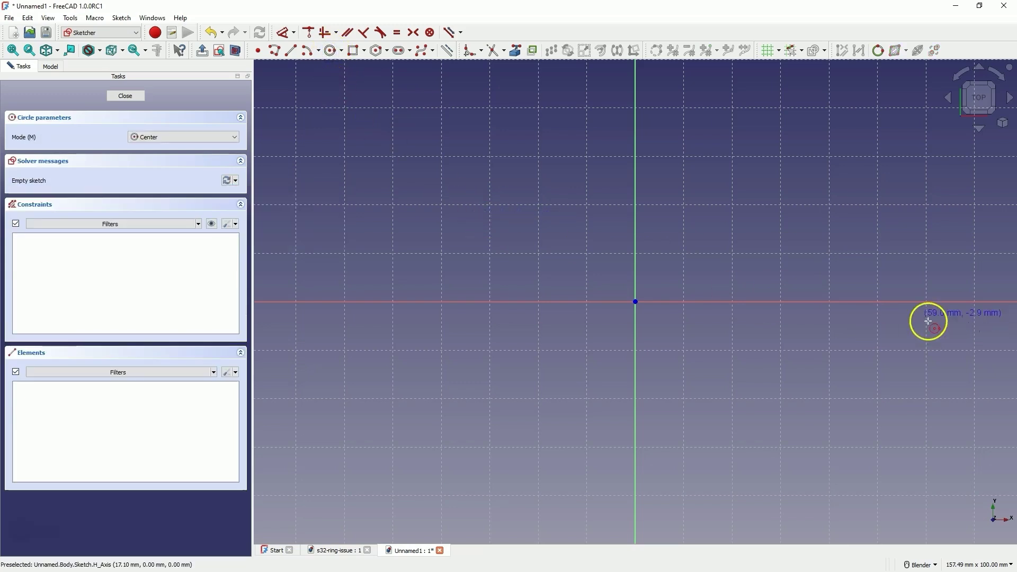
pyautogui.click(778, 302)
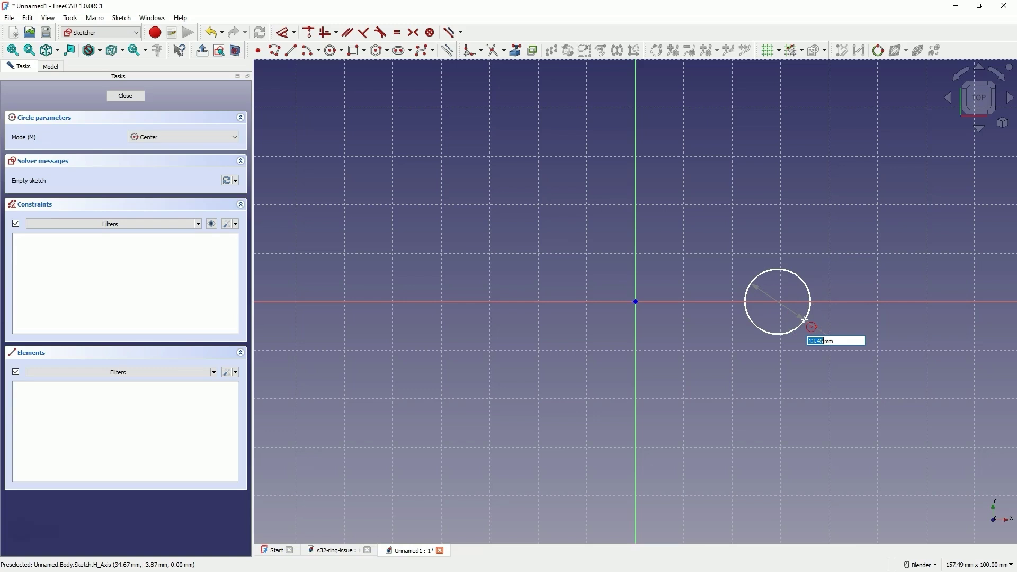
pyautogui.write('20')
pyautogui.press('Return')
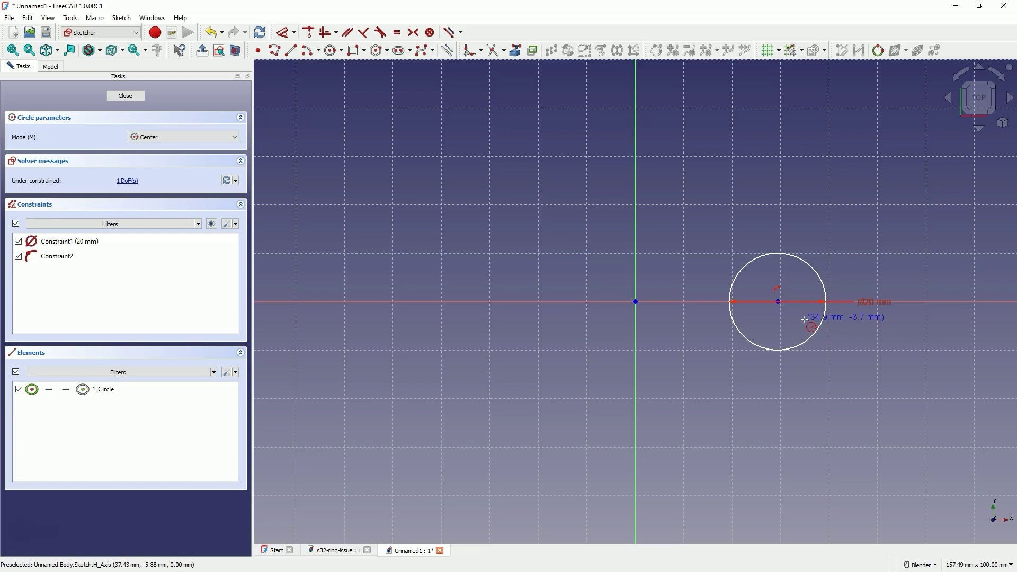
# Draw a second 20 mm diameter circle centred on the horizontal axis to the left of the origin.
pyautogui.click(472, 302)
pyautogui.write('2')
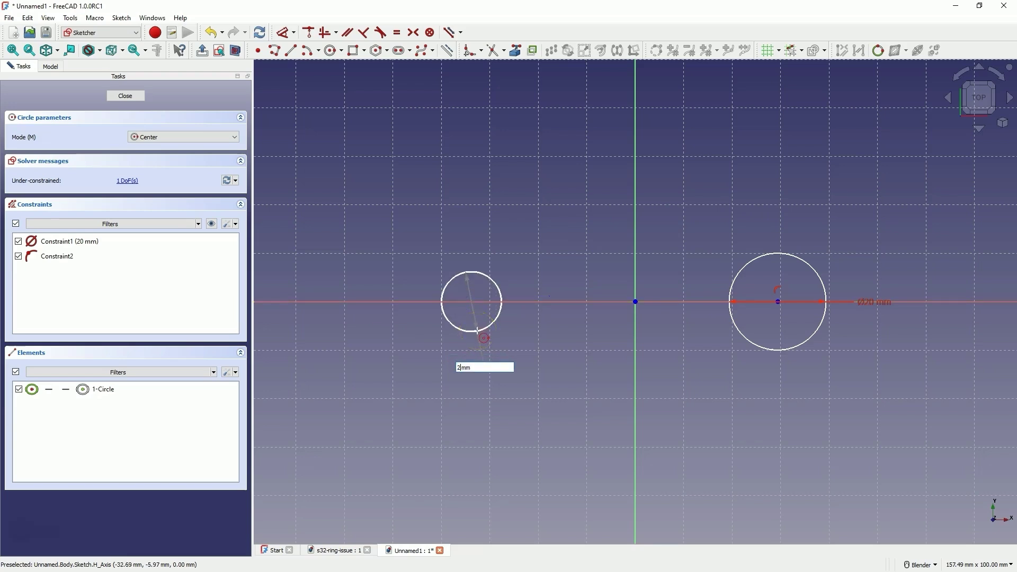
pyautogui.write('0,')
pyautogui.press('BackSpace')
pyautogui.press('Return')
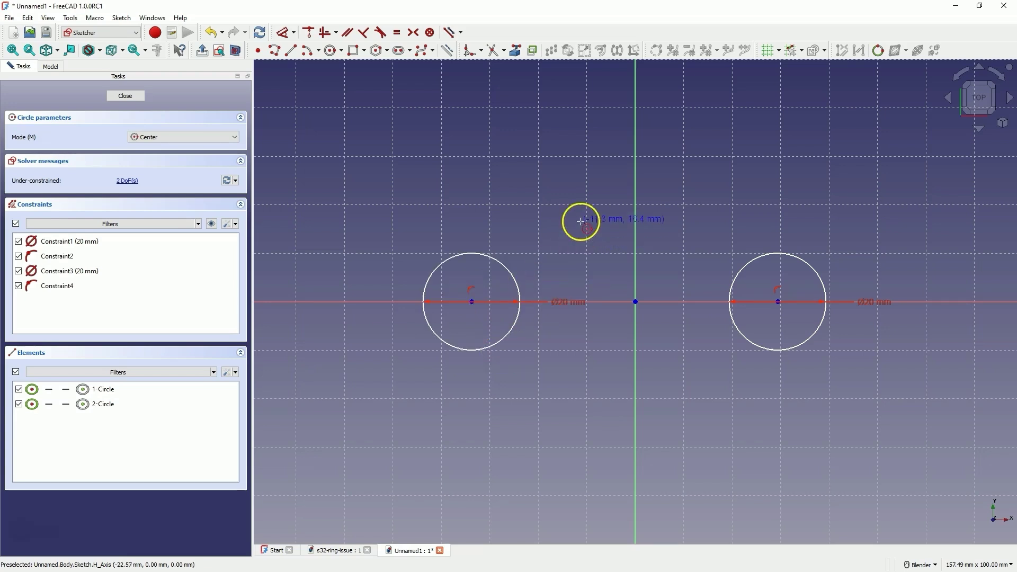
pyautogui.rightClick(551, 210)
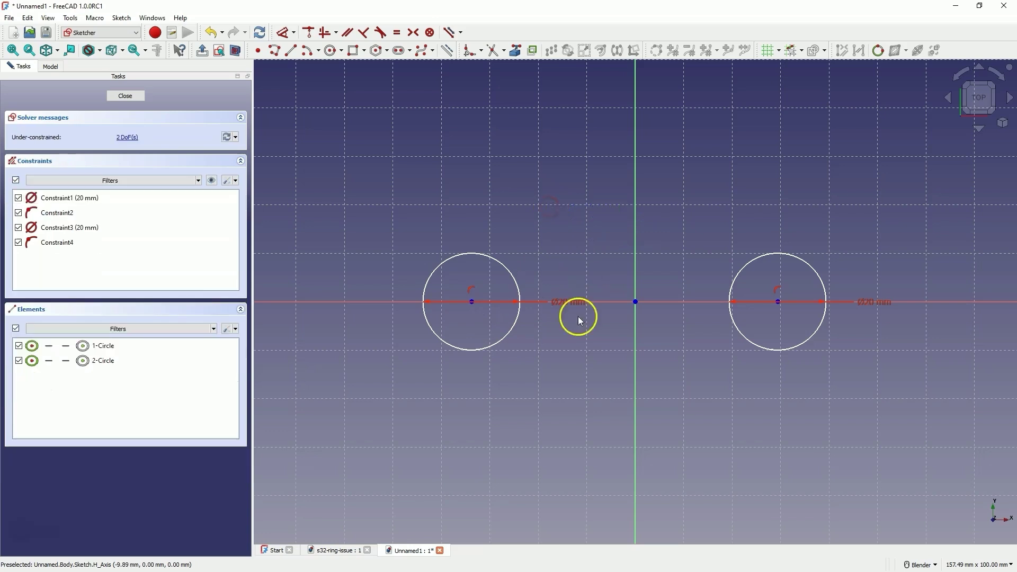
# Constrain the two circle centres symmetrically about the vertical axis and test the symmetry by moving the right circle.
pyautogui.click(472, 303)
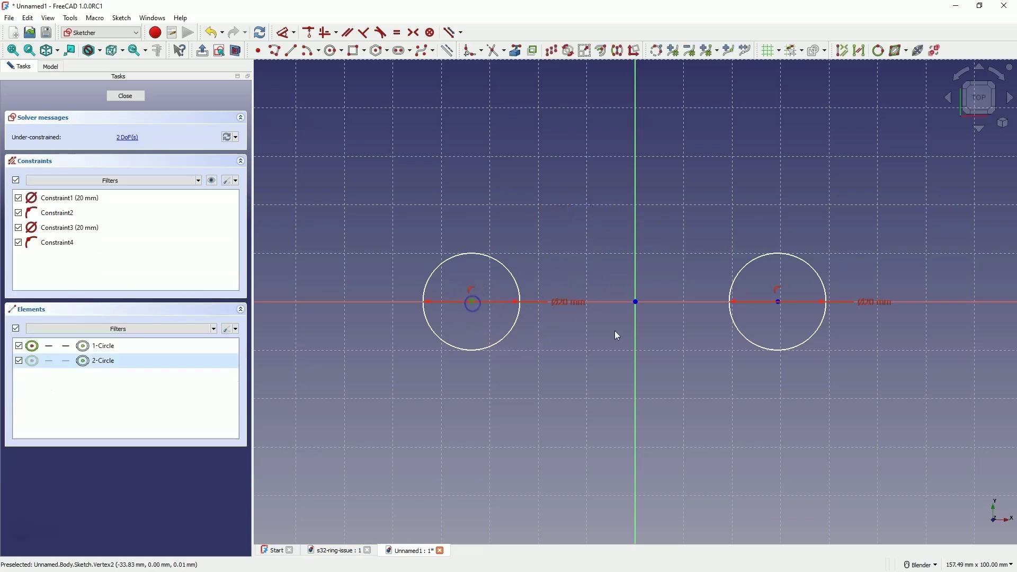
pyautogui.click(778, 304)
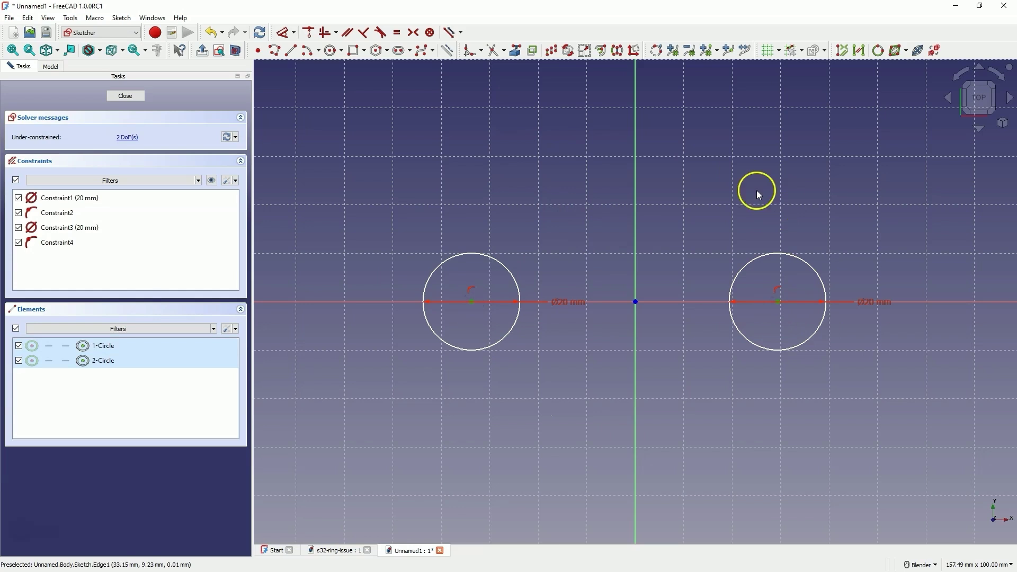
pyautogui.click(636, 209)
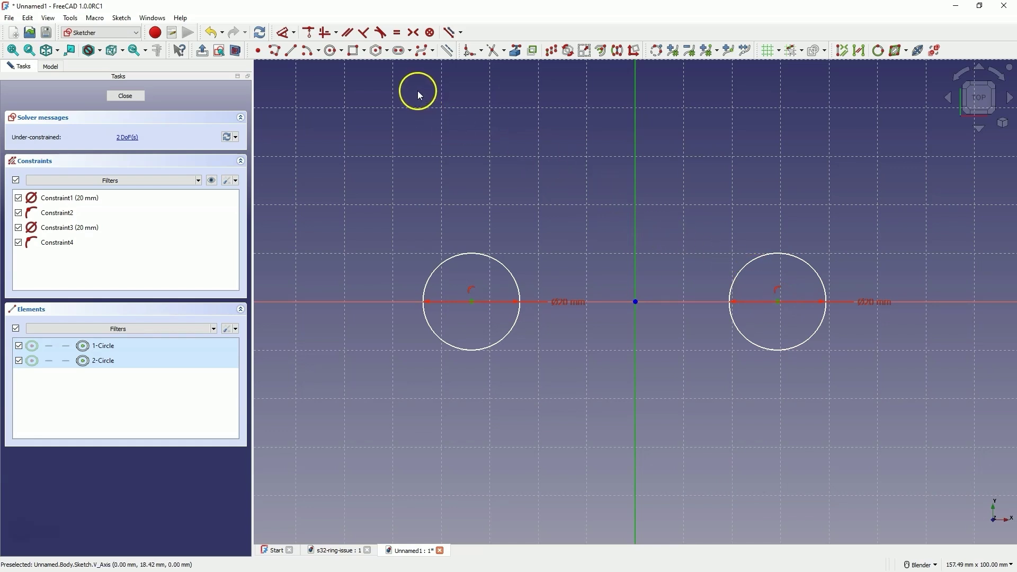
pyautogui.click(416, 35)
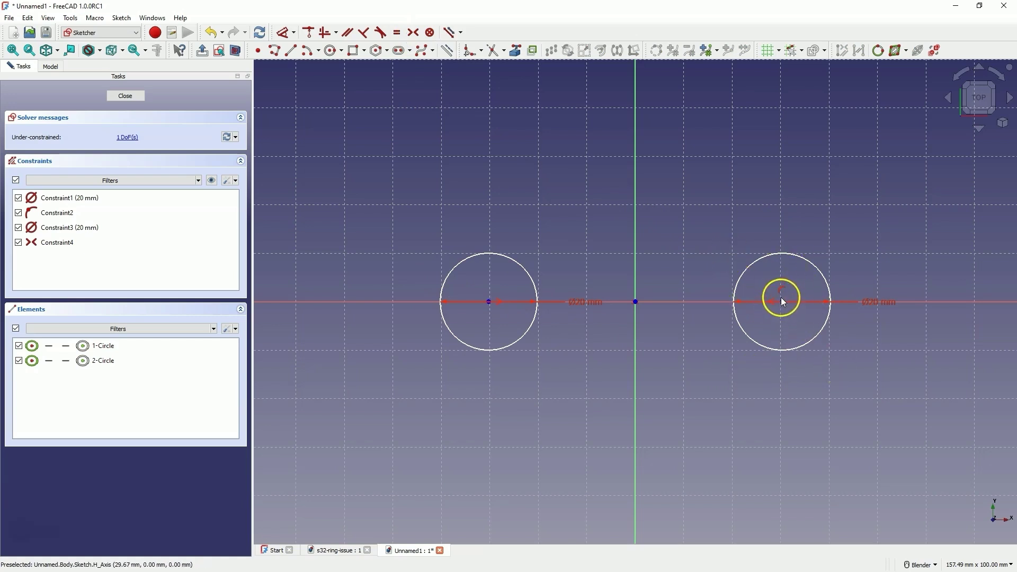
pyautogui.moveTo(781, 300)
pyautogui.mouseDown()
pyautogui.moveTo(835, 302)
pyautogui.moveTo(677, 298)
pyautogui.moveTo(865, 300)
pyautogui.moveTo(765, 303)
pyautogui.moveTo(780, 301)
pyautogui.mouseUp()
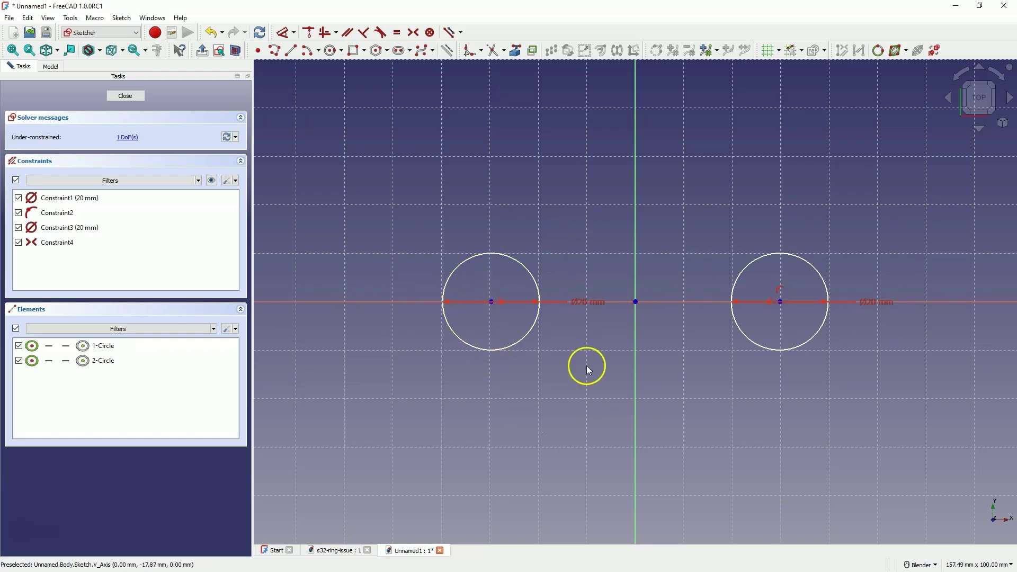
# Dimension the horizontal distance between the two circle centres and set it to 40 mm.
pyautogui.click(491, 302)
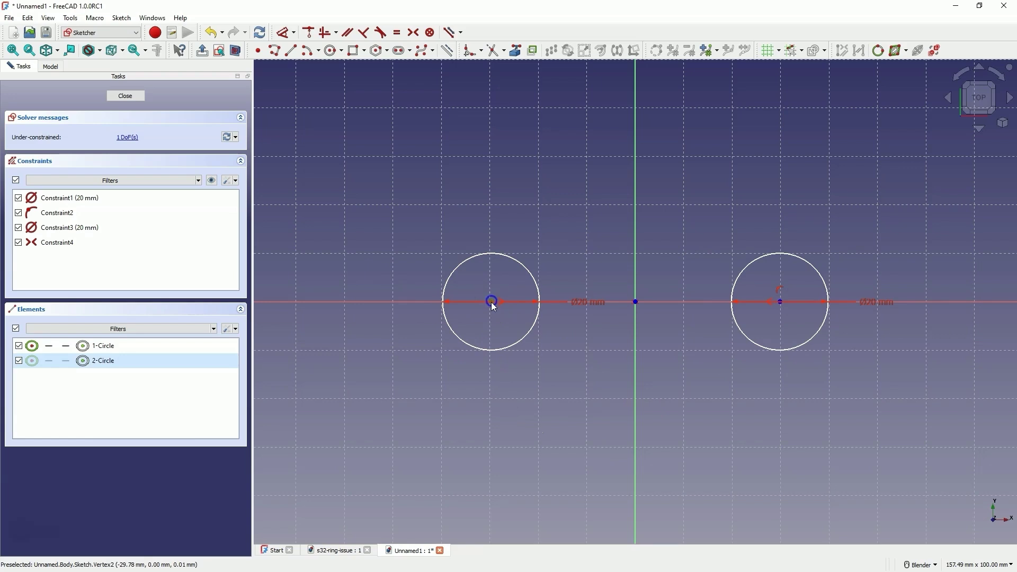
pyautogui.click(782, 301)
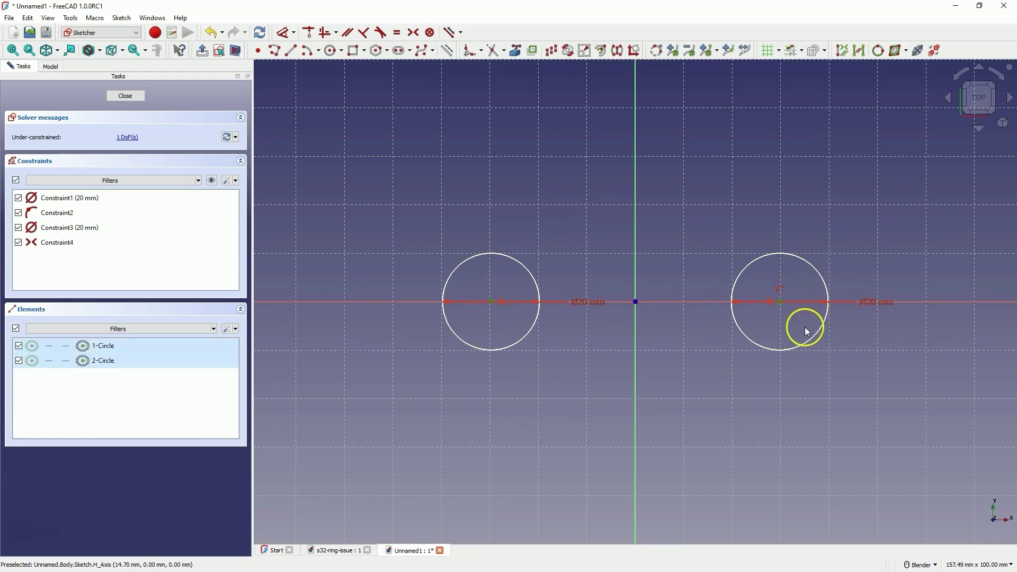
pyautogui.click(289, 34)
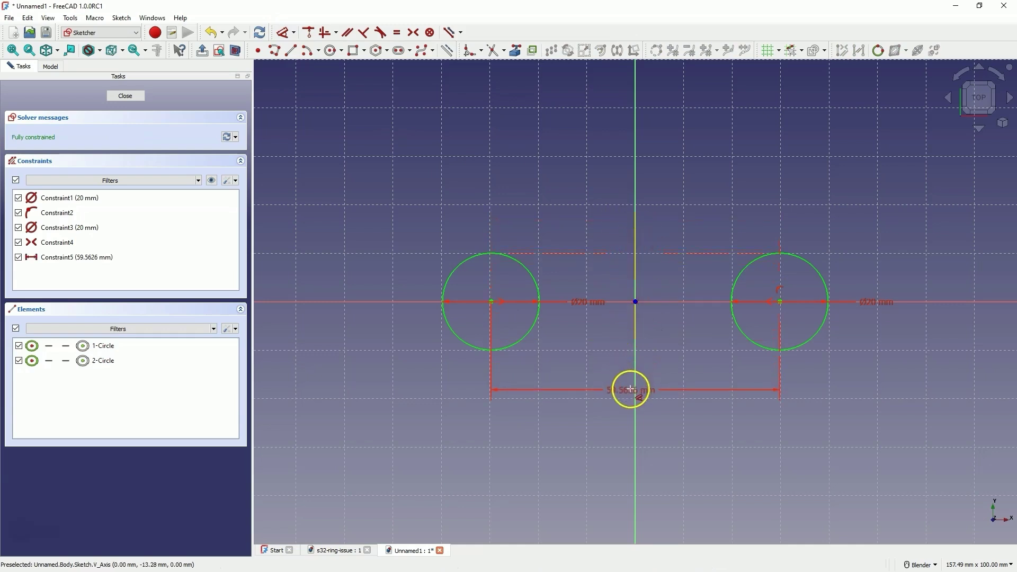
pyautogui.click(640, 388)
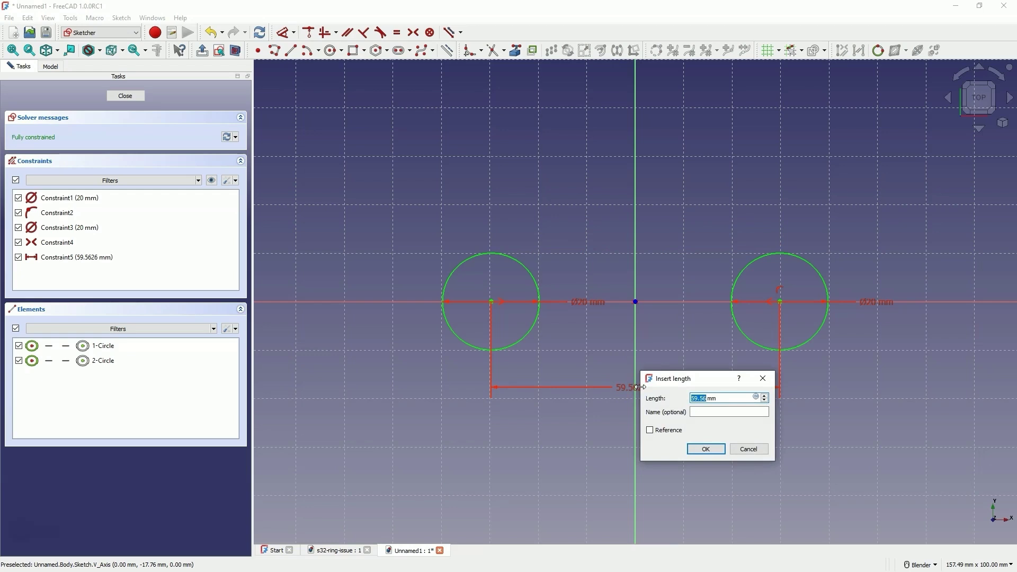
pyautogui.write('40')
pyautogui.press('Return')
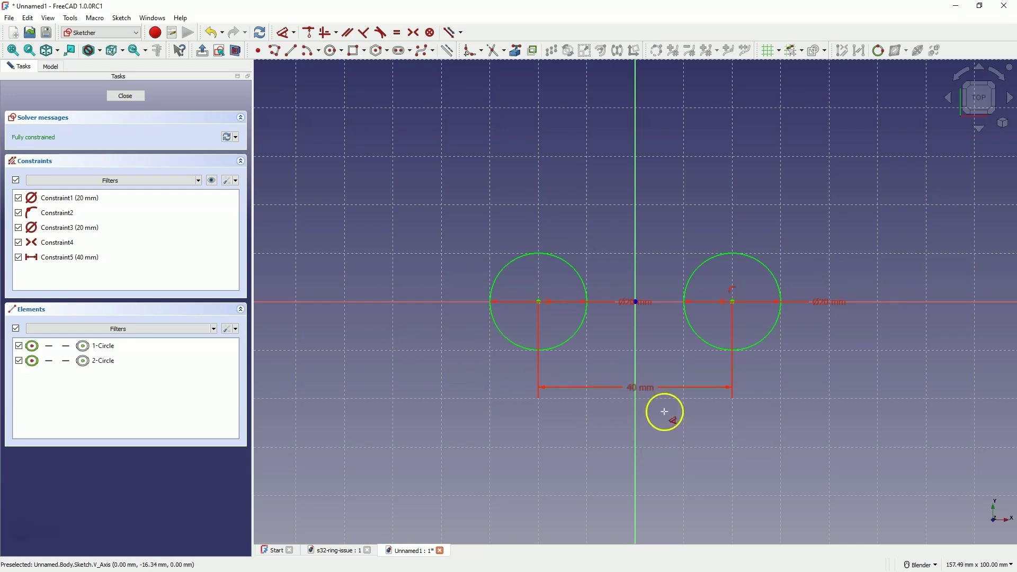
pyautogui.click(499, 378)
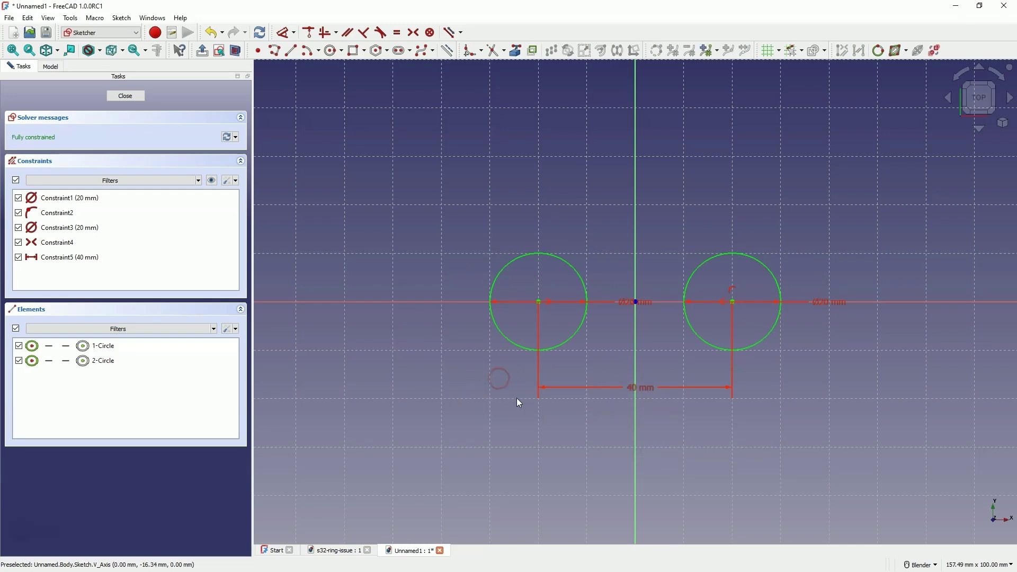
# Draw two more circles centred on the vertical axis, one above and one below the pair of 20 mm circles.
pyautogui.click(333, 51)
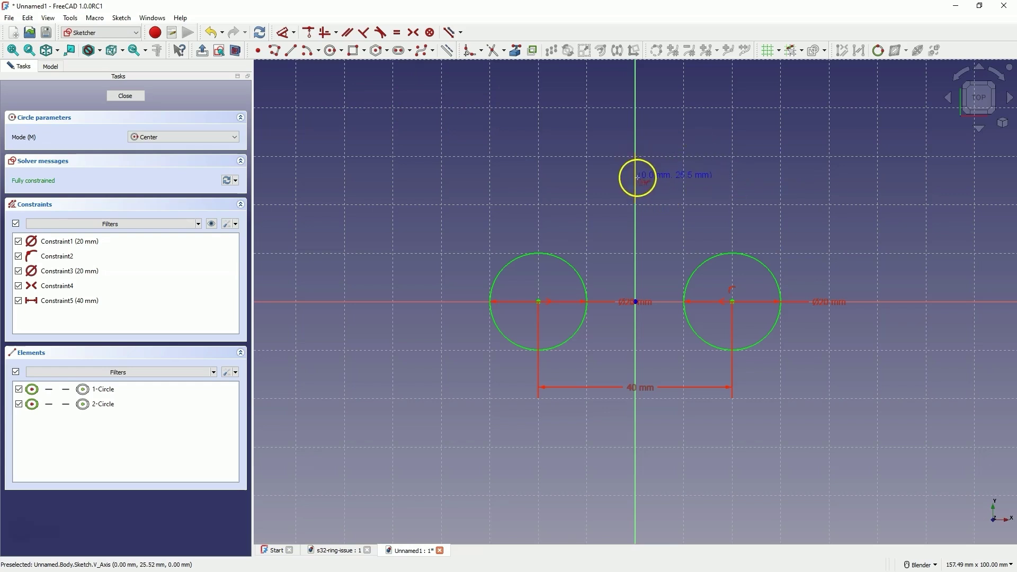
pyautogui.click(636, 178)
pyautogui.click(667, 220)
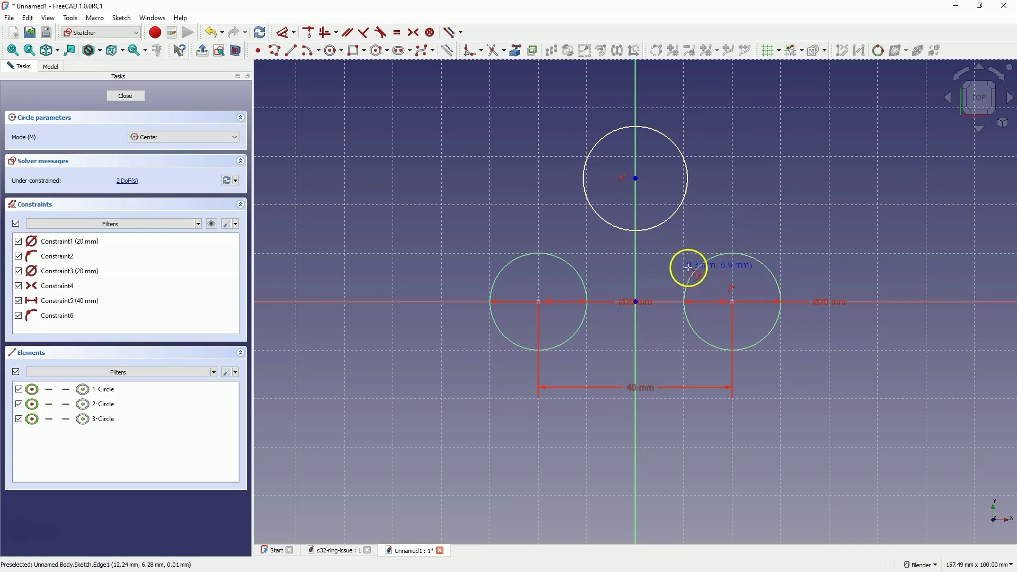
pyautogui.click(636, 460)
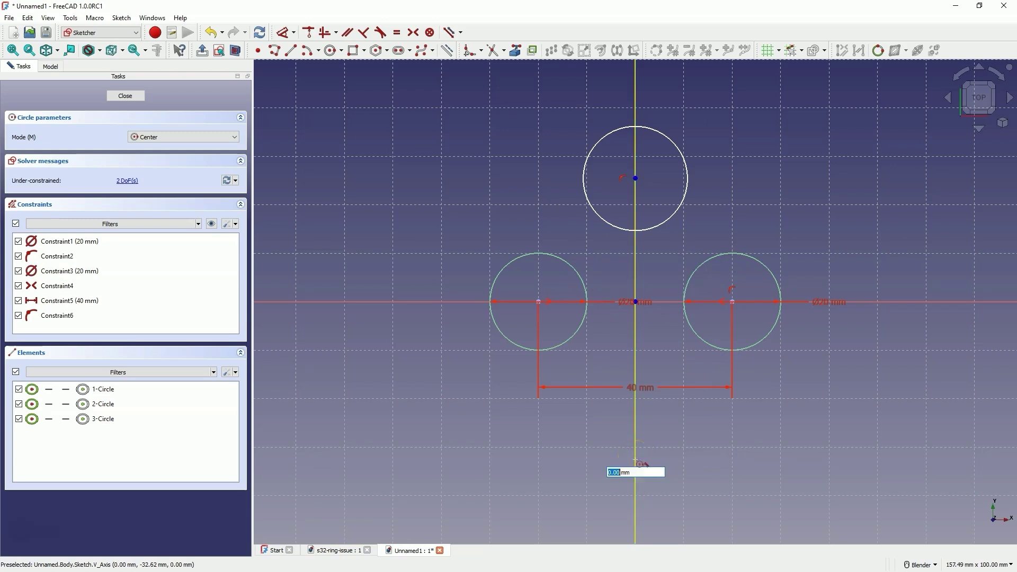
pyautogui.click(682, 418)
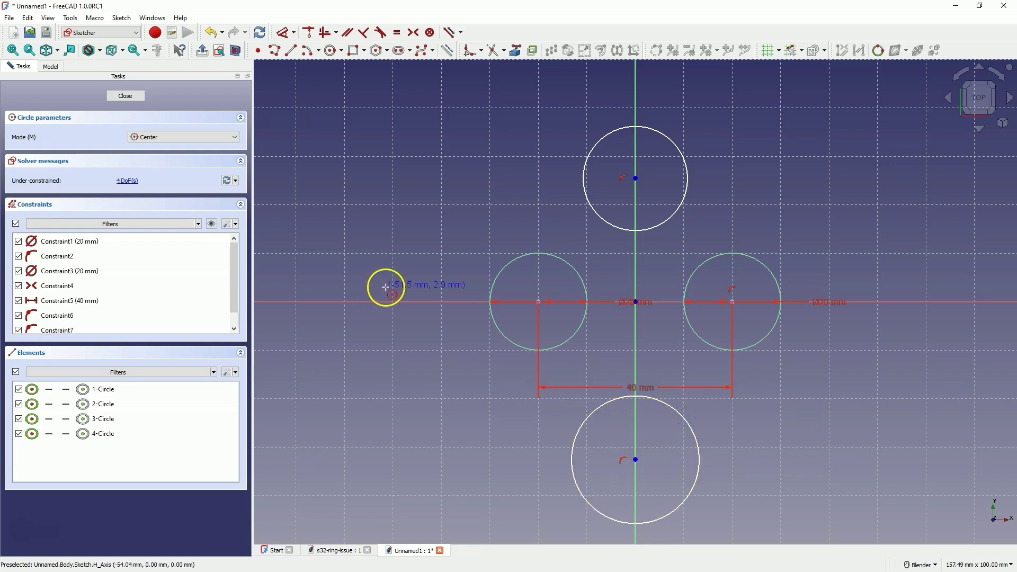
pyautogui.rightClick(427, 217)
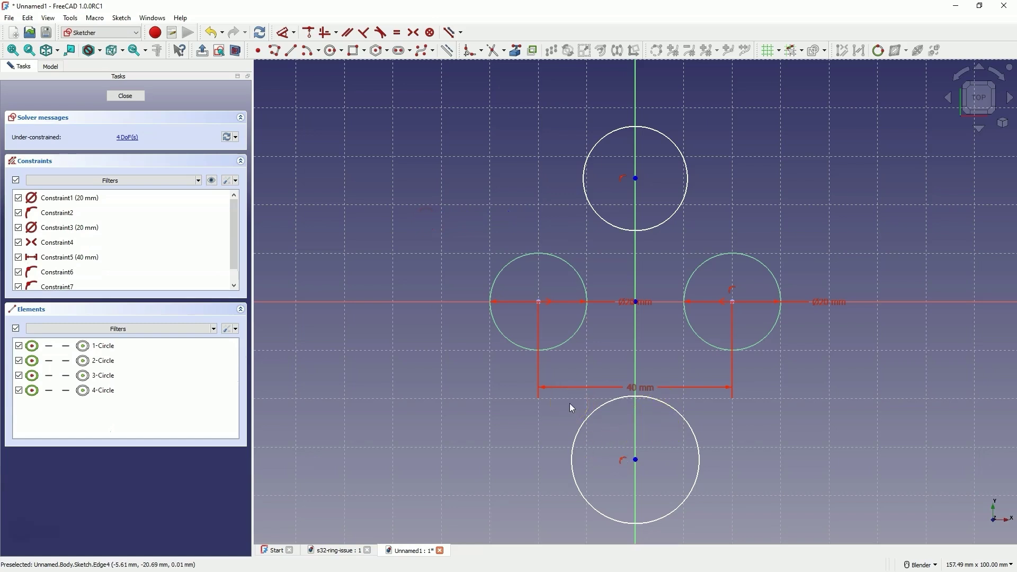
# Make the upper and the lower circle each tangent to the right-hand 20 mm circle.
pyautogui.click(662, 224)
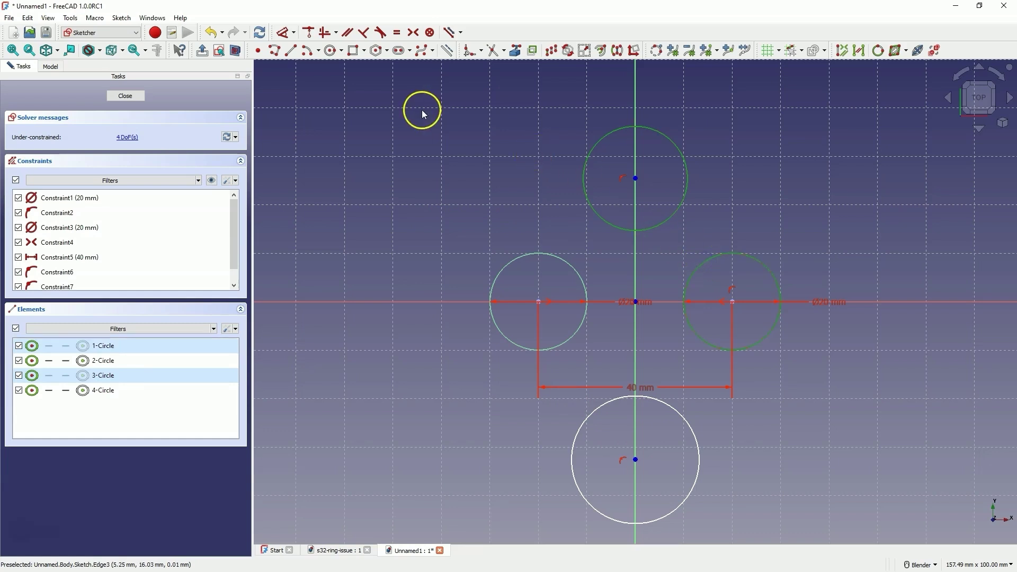
pyautogui.click(381, 33)
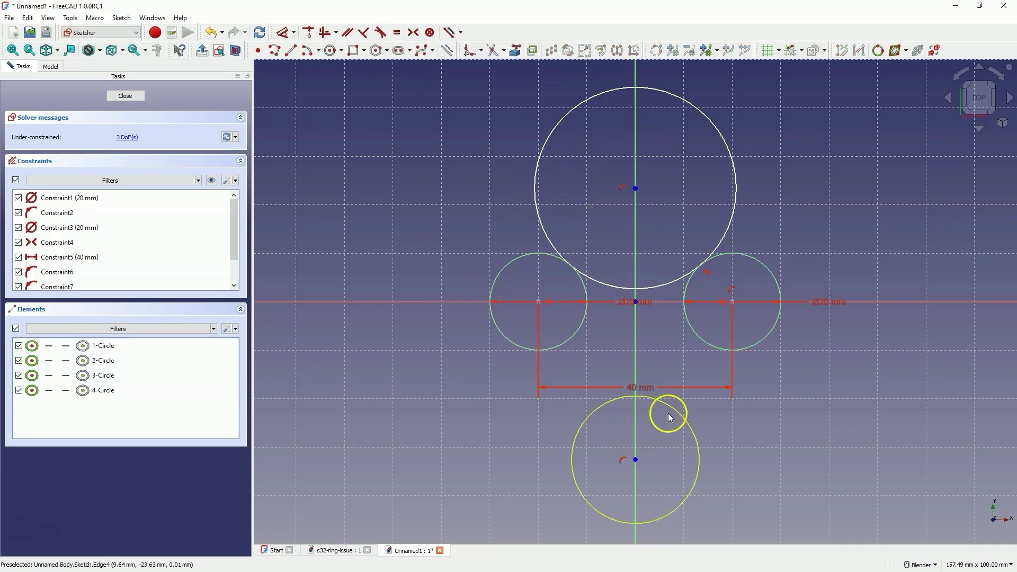
pyautogui.click(684, 416)
pyautogui.click(710, 344)
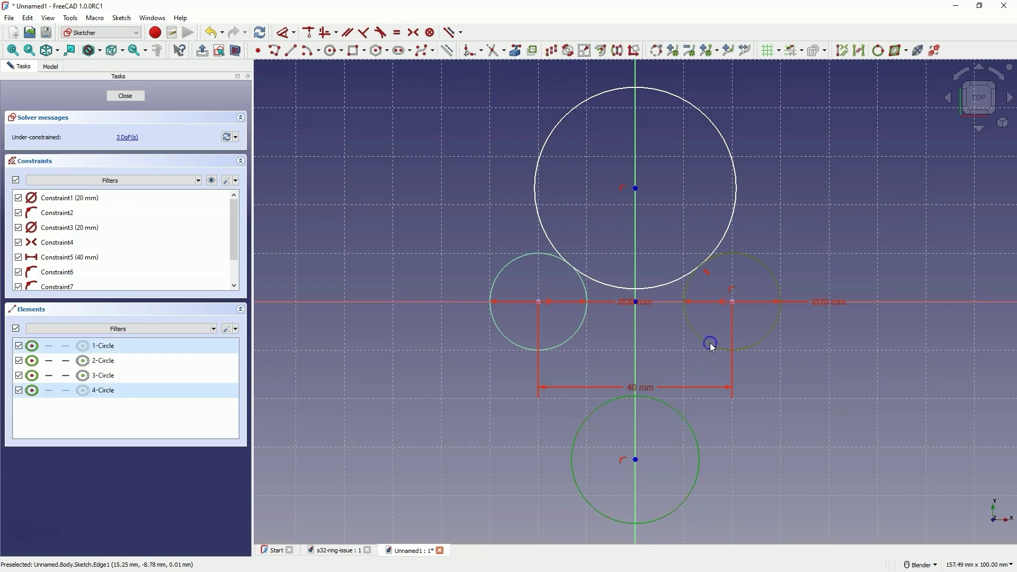
pyautogui.press('t')
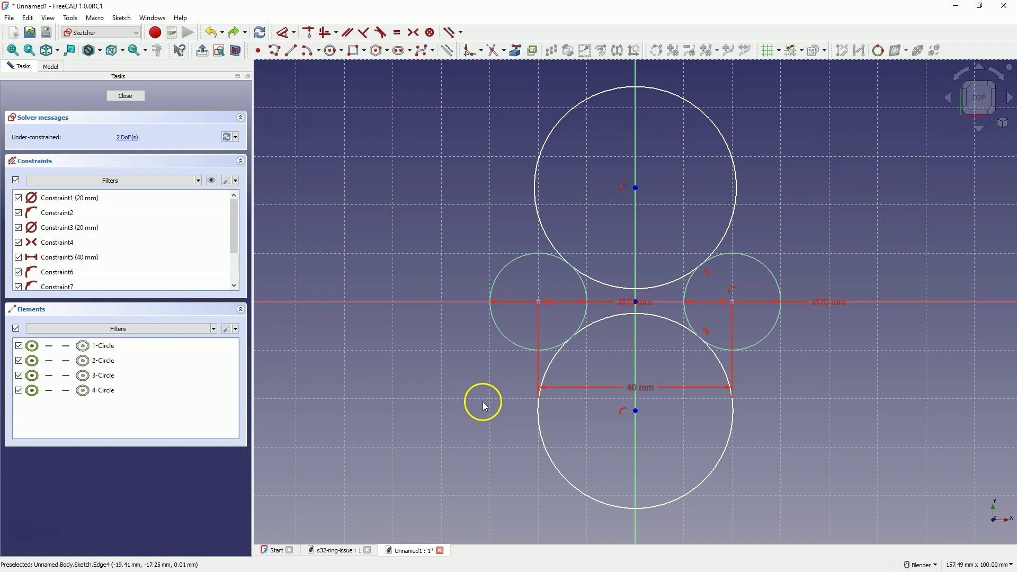
# Set the horizontal distance between the two 20 mm circles' centres to 30 mm.
pyautogui.doubleClick(642, 392)
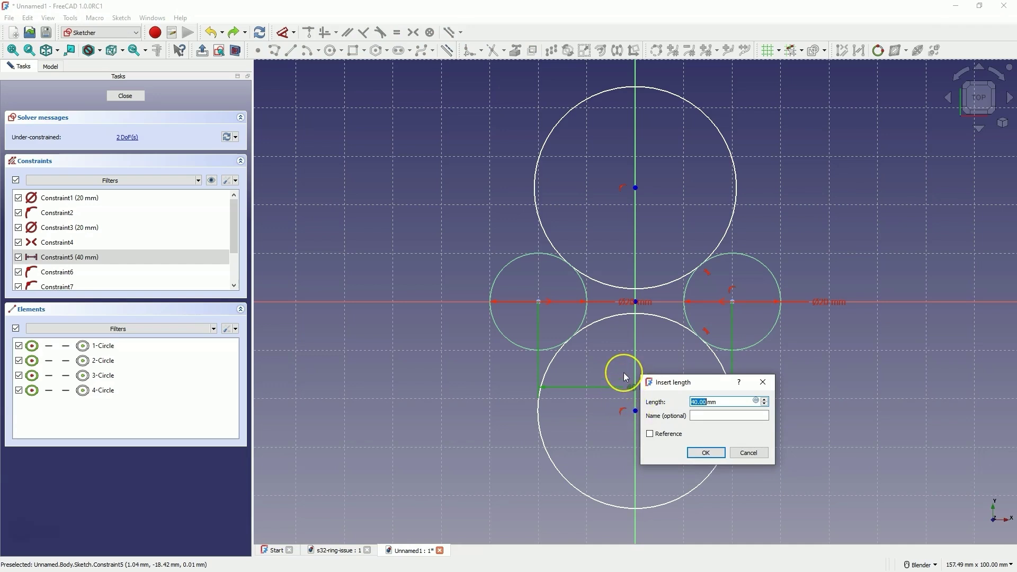
pyautogui.write('30')
pyautogui.press('Return')
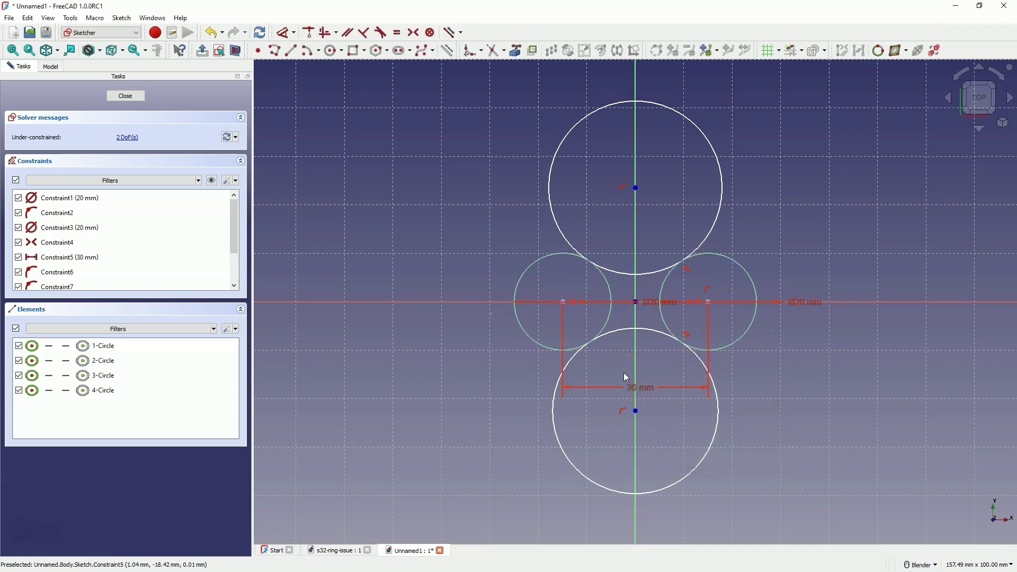
pyautogui.click(602, 310)
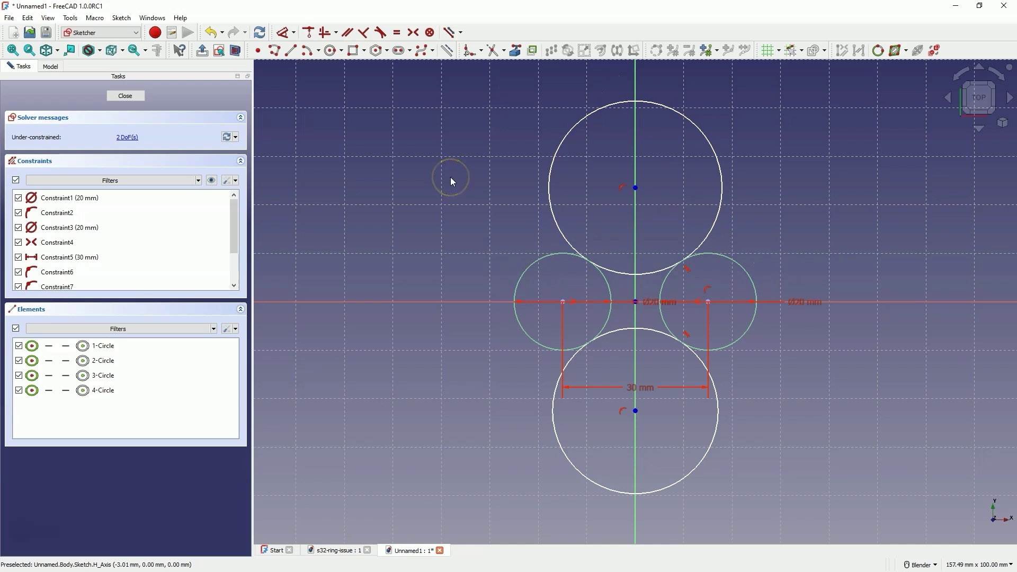
# Trim away the outer part of the upper circle, keeping only the arc between the two 20 mm circles.
pyautogui.click(495, 53)
pyautogui.click(588, 116)
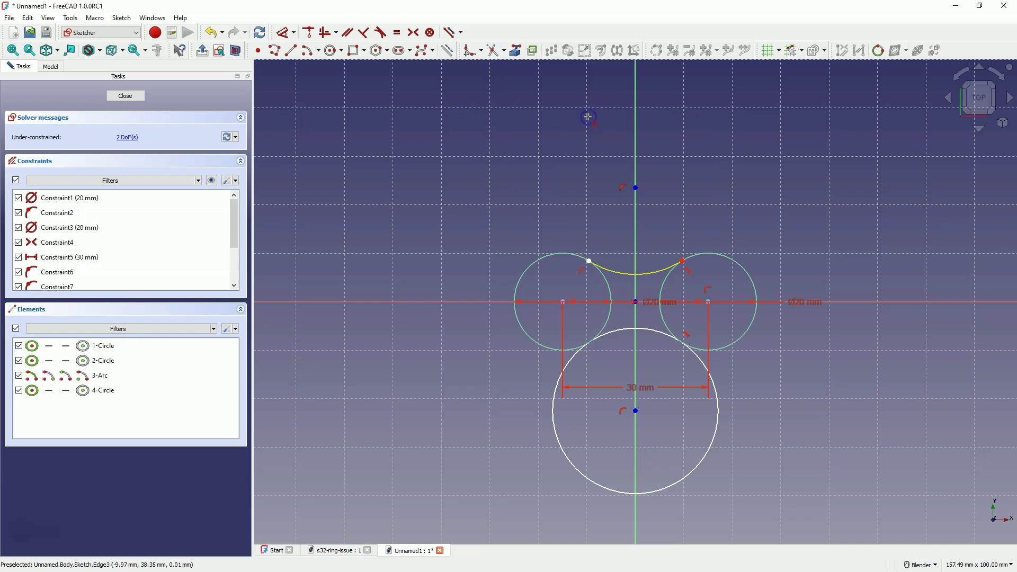
# Try to trim the lower circle down to its inner arc, and undo the last trim.
pyautogui.click(668, 488)
pyautogui.scroll(-2, 608, 313)
pyautogui.scroll(2, 615, 324)
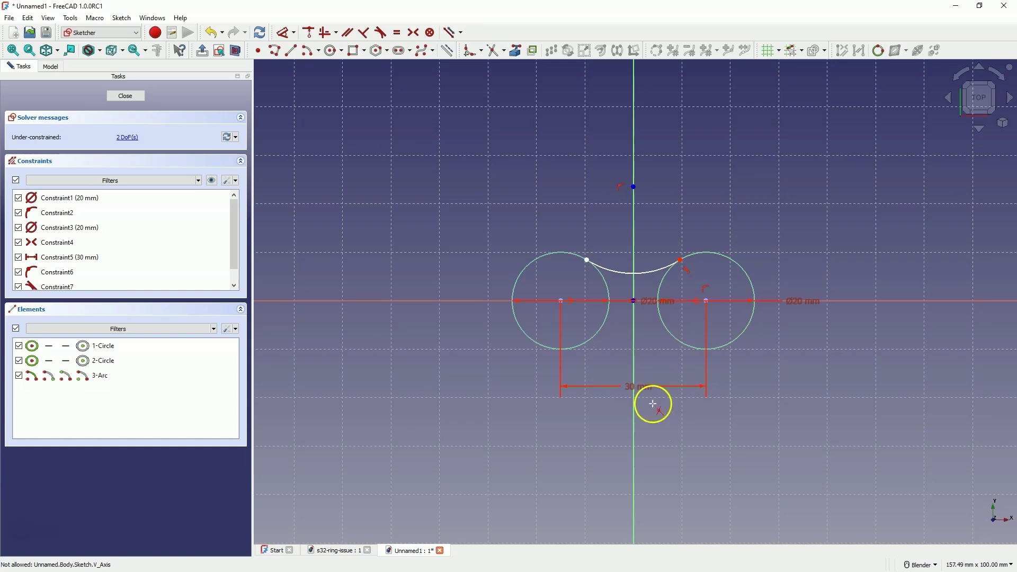
pyautogui.click(642, 368)
pyautogui.hotkey('ctrl', 'z')
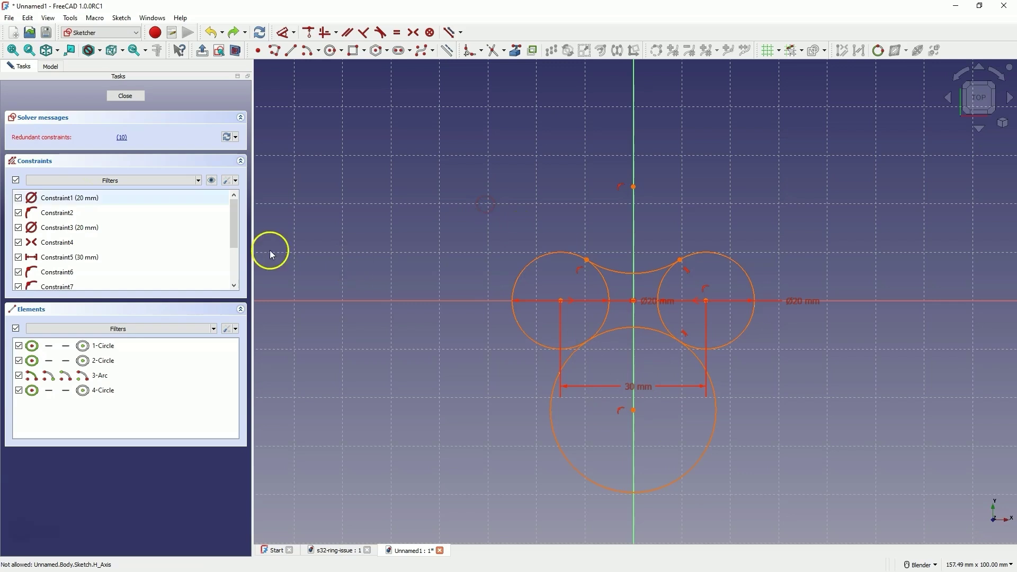
# Trim the outer part of the lower circle and the inner parts of both 20 mm circles to leave one closed waisted outline.
pyautogui.keyDown('shift'); pyautogui.moveTo(618, 273); pyautogui.dragTo(635, 173, button='middle'); pyautogui.keyUp('shift')
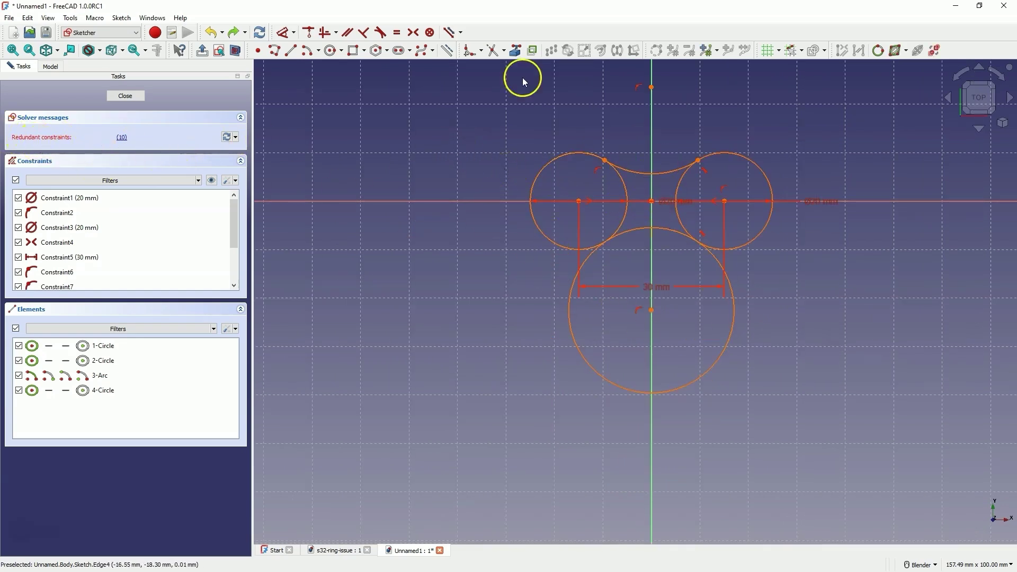
pyautogui.click(497, 53)
pyautogui.click(726, 349)
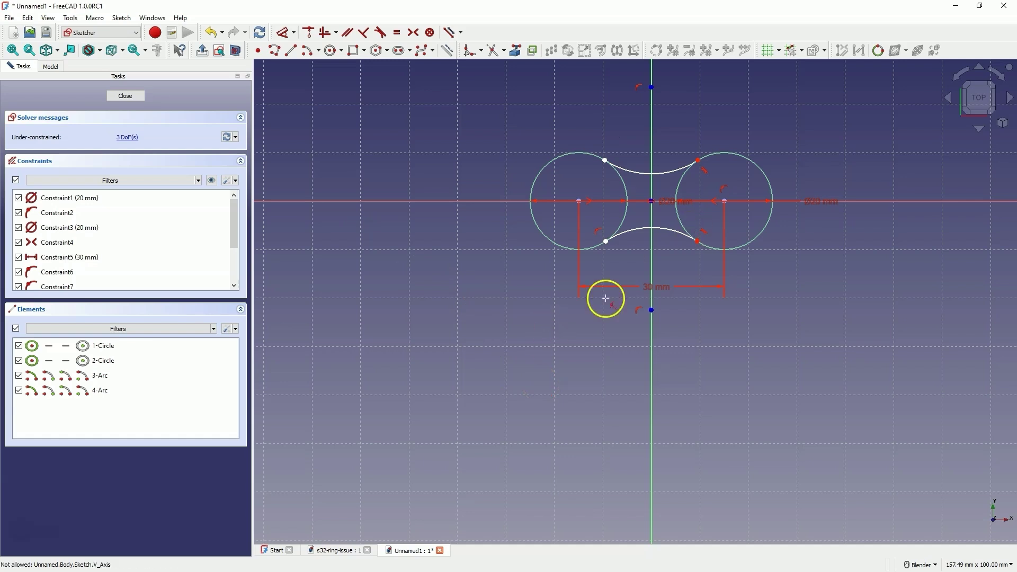
pyautogui.click(618, 179)
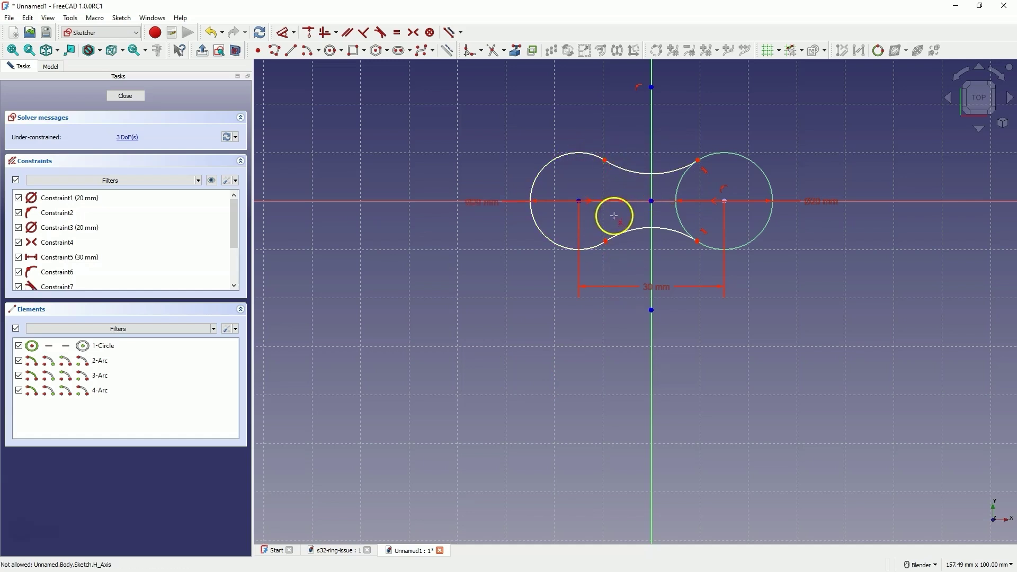
pyautogui.click(682, 181)
pyautogui.rightClick(620, 342)
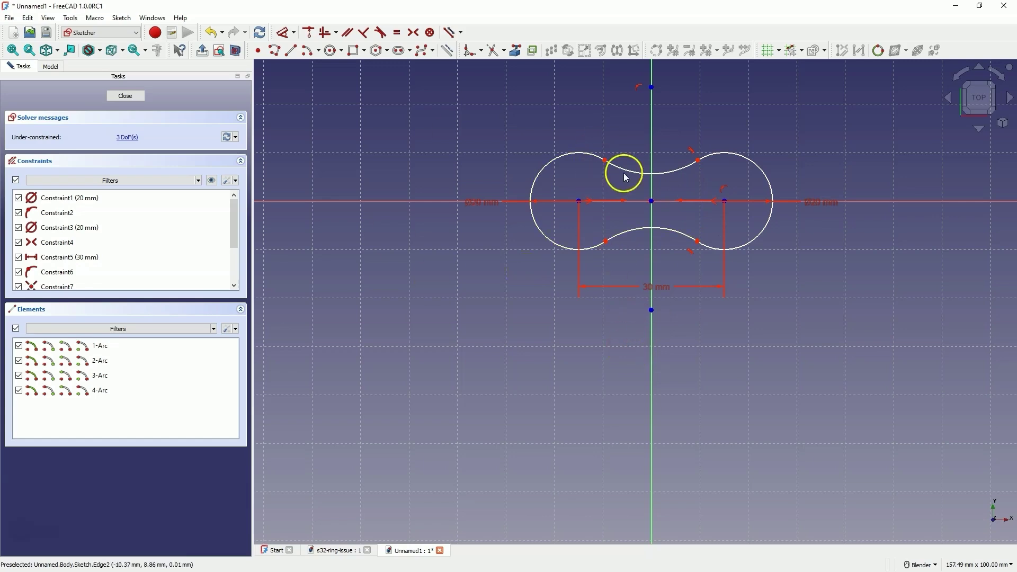
# Highlight the under-constrained geometry and test the remaining freedom by moving the upper arc's centre along the vertical axis.
pyautogui.scroll(3, 673, 293)
pyautogui.keyDown('shift'); pyautogui.moveTo(673, 293); pyautogui.dragTo(702, 433, button='middle'); pyautogui.keyUp('shift')
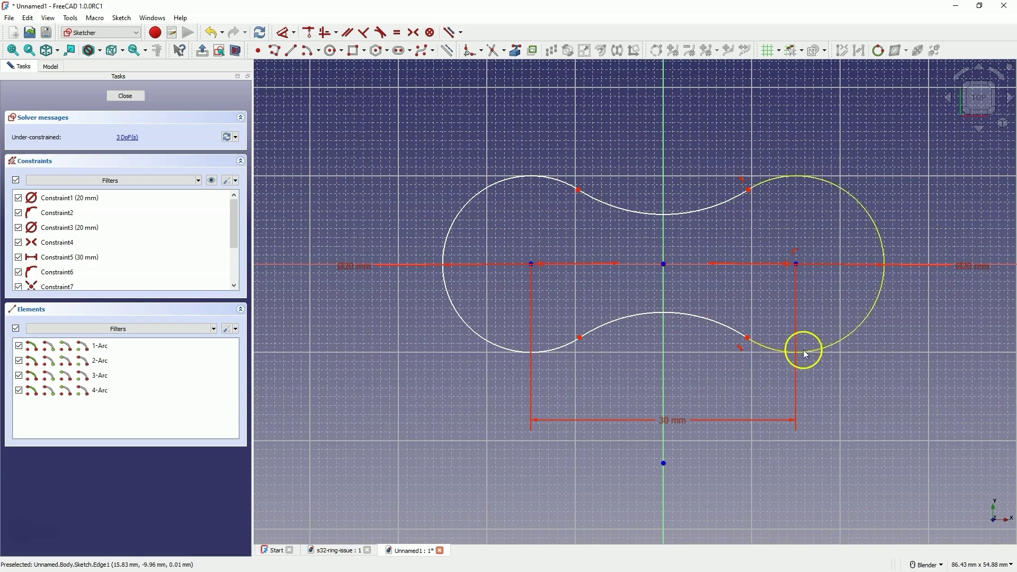
pyautogui.click(127, 138)
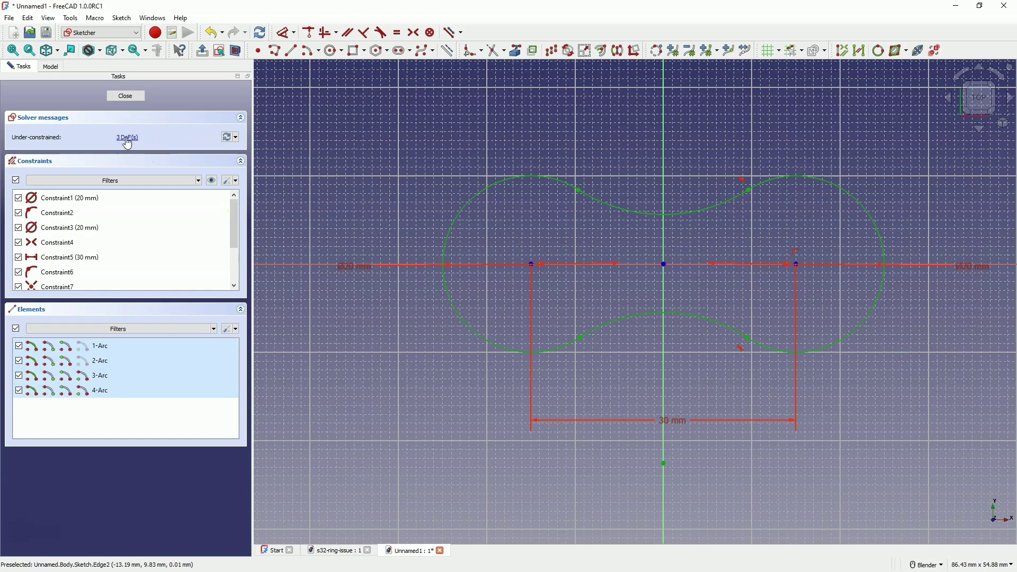
pyautogui.click(563, 114)
pyautogui.scroll(-1, 685, 262)
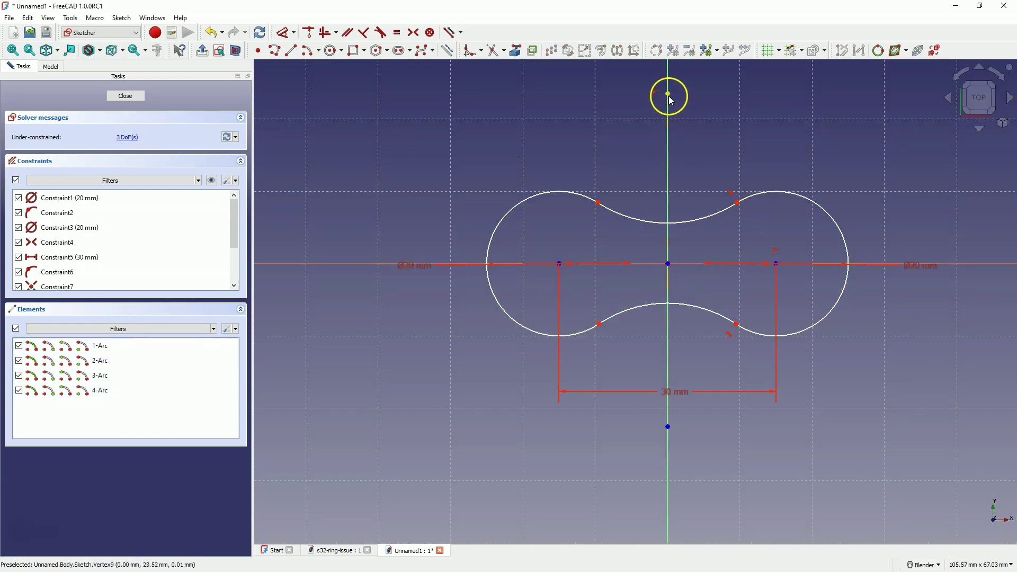
pyautogui.moveTo(669, 95); pyautogui.dragTo(669, 115)
# Constrain the upper and lower arc centres symmetrically about the horizontal axis.
pyautogui.click(669, 116)
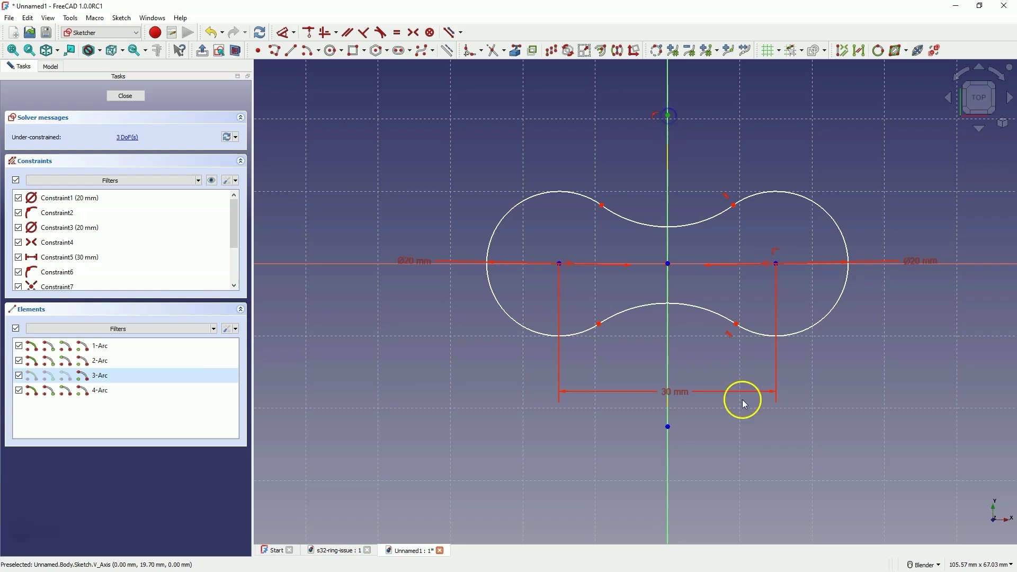
pyautogui.click(670, 428)
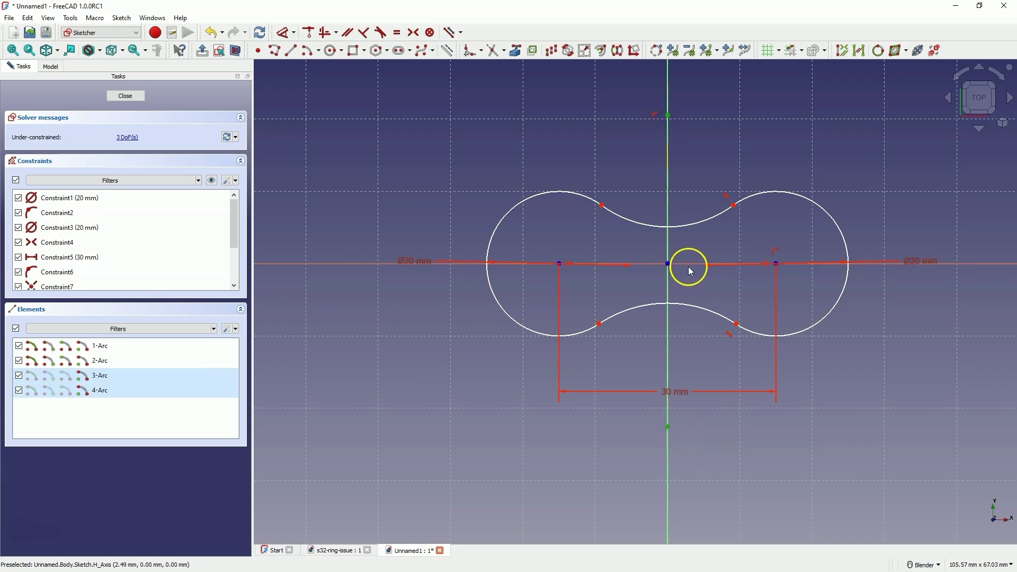
pyautogui.click(688, 266)
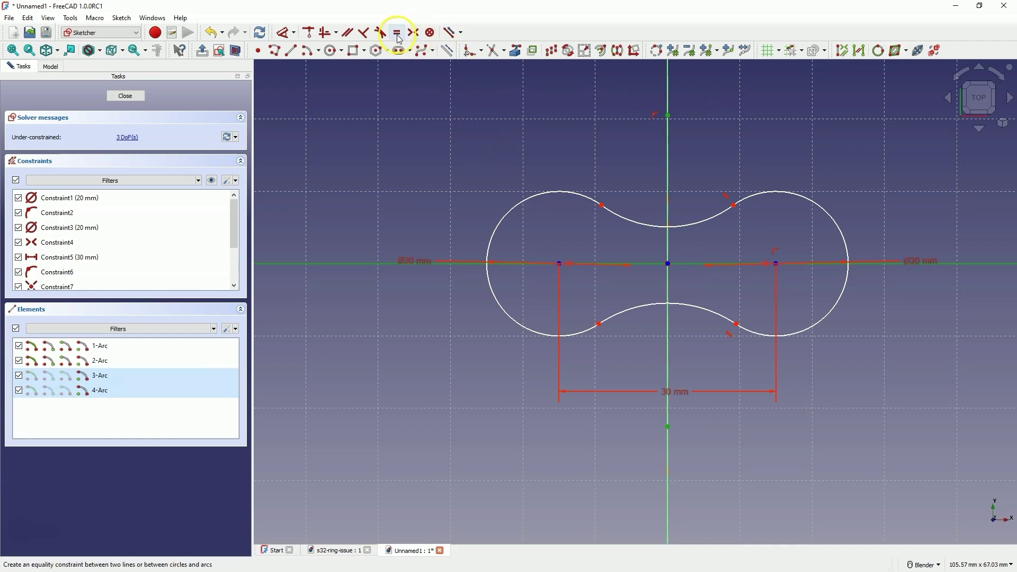
pyautogui.click(414, 32)
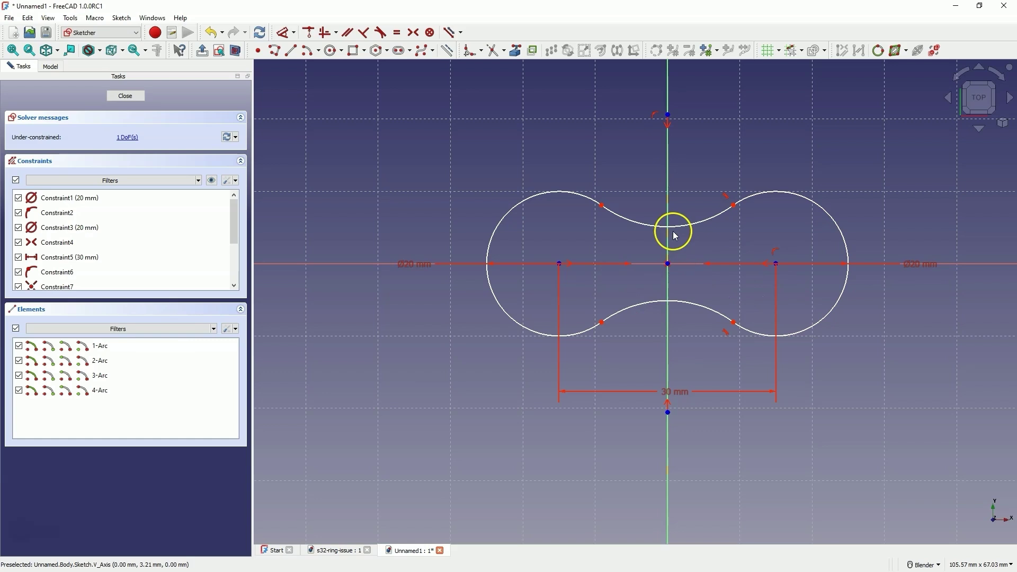
# Dimension the vertical distance between the upper and lower arc centres and set it to 40 mm.
pyautogui.click(669, 115)
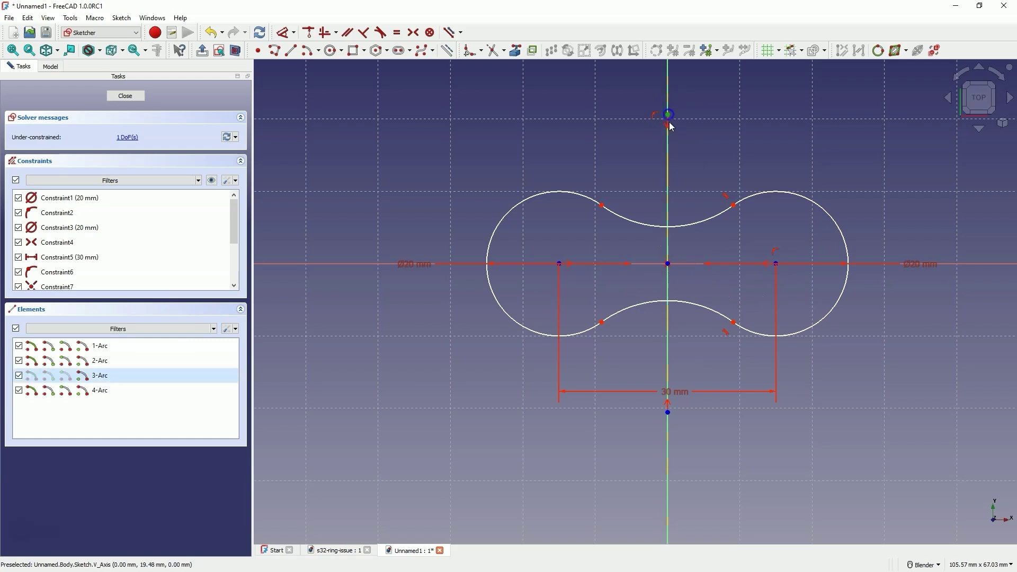
pyautogui.click(667, 413)
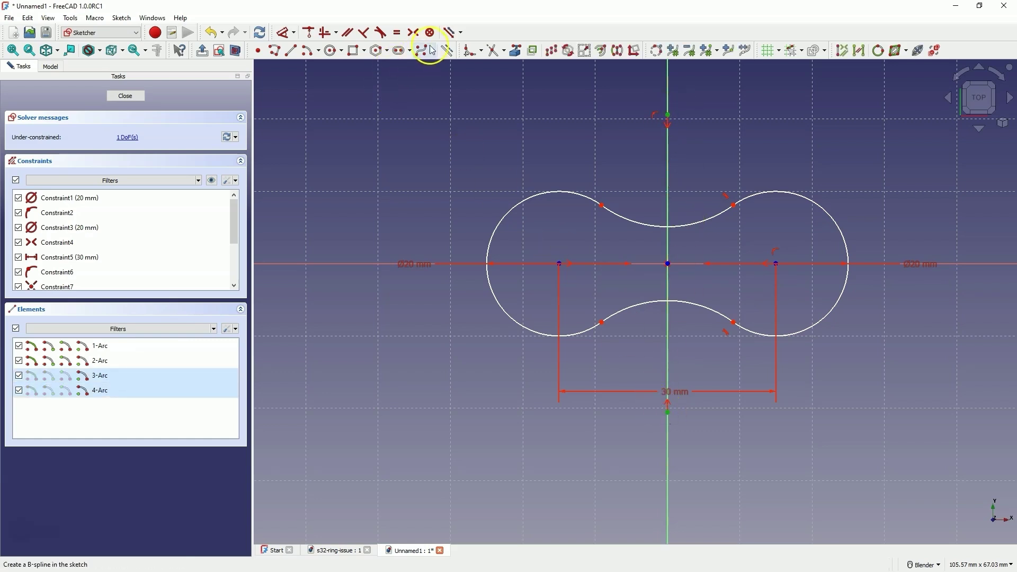
pyautogui.click(308, 32)
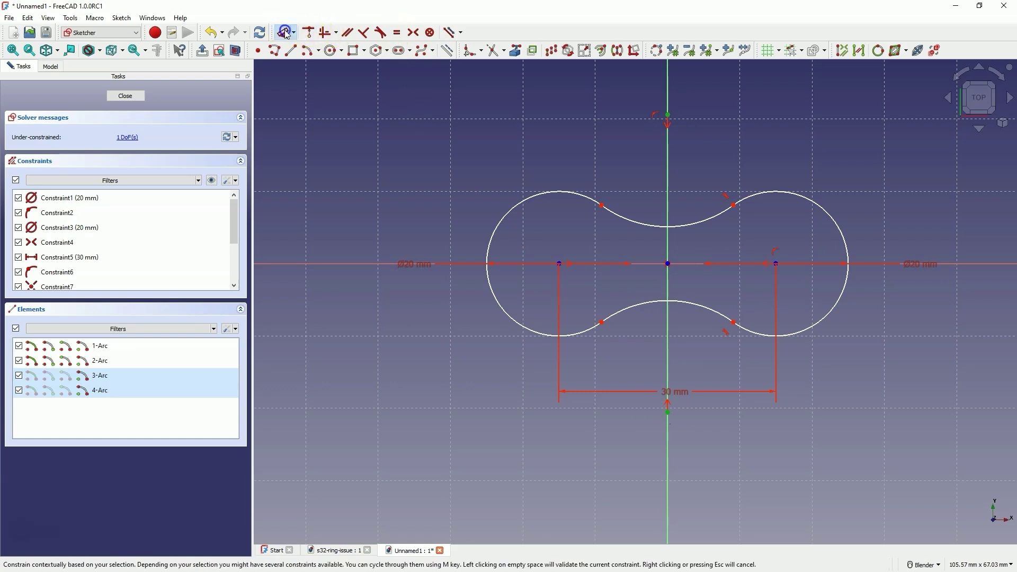
pyautogui.click(406, 227)
pyautogui.click(468, 287)
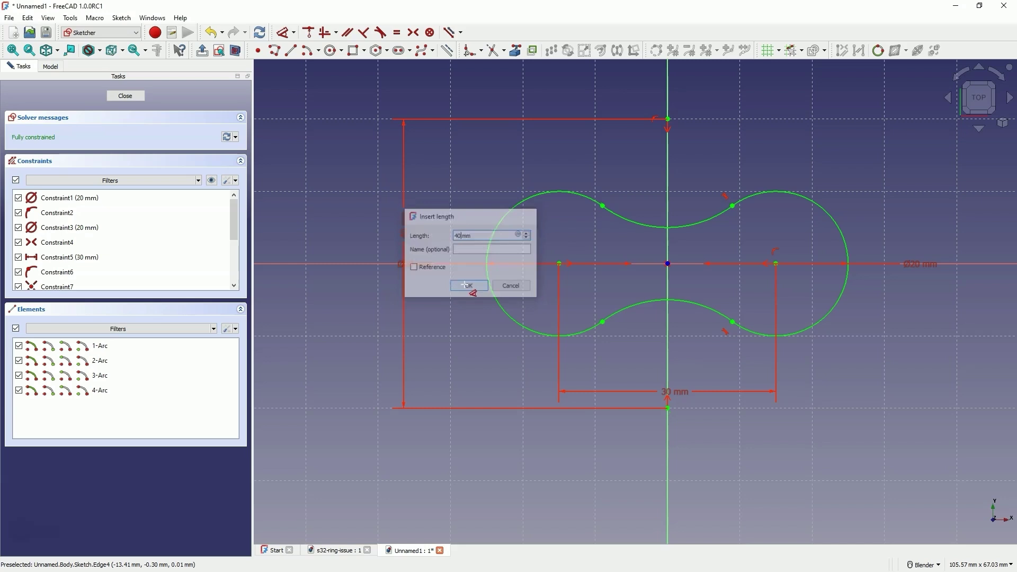
pyautogui.click(459, 345)
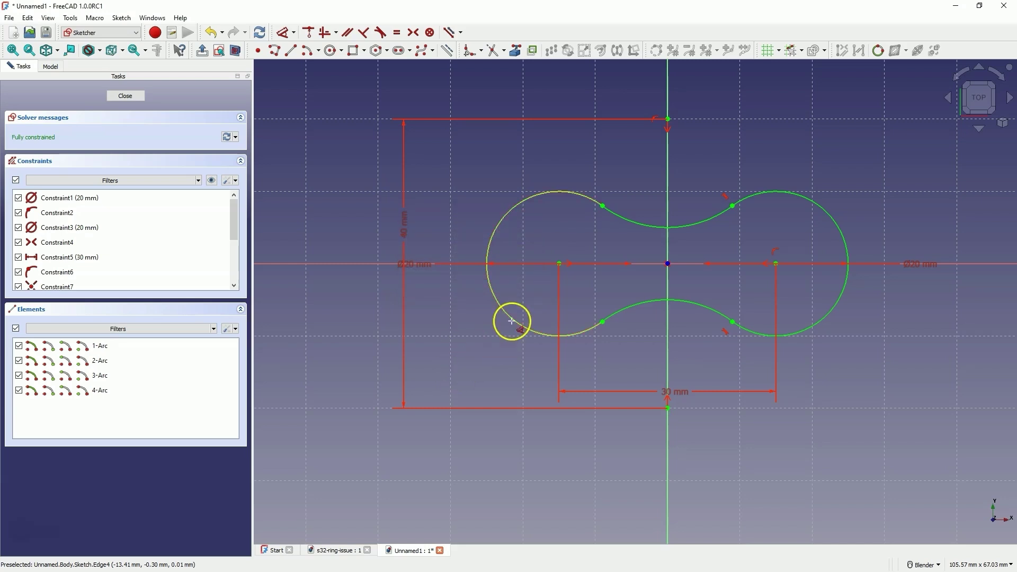
# Finish the profile sketch and pad it 10 mm to form the waisted base.
pyautogui.click(123, 100)
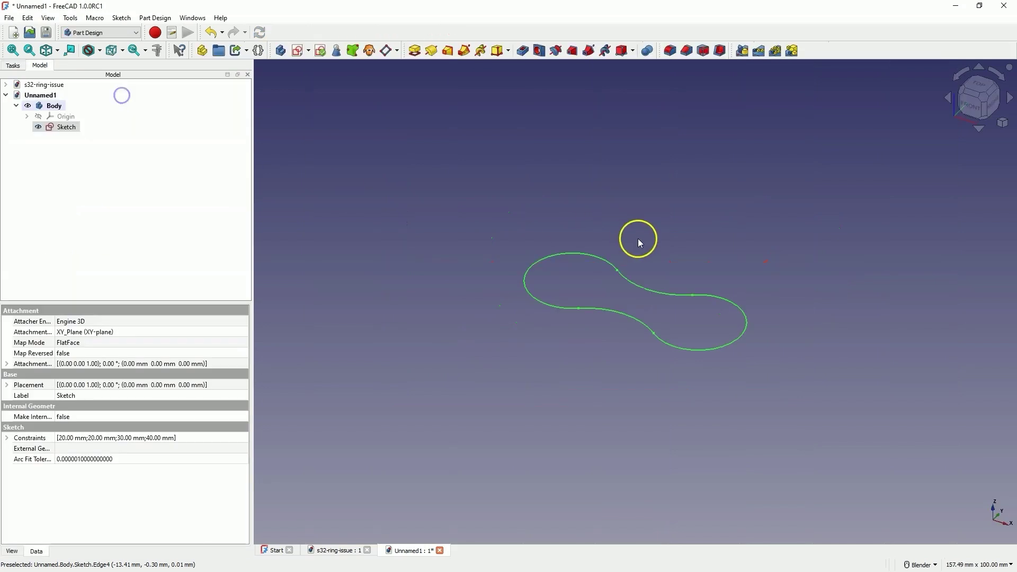
pyautogui.click(416, 51)
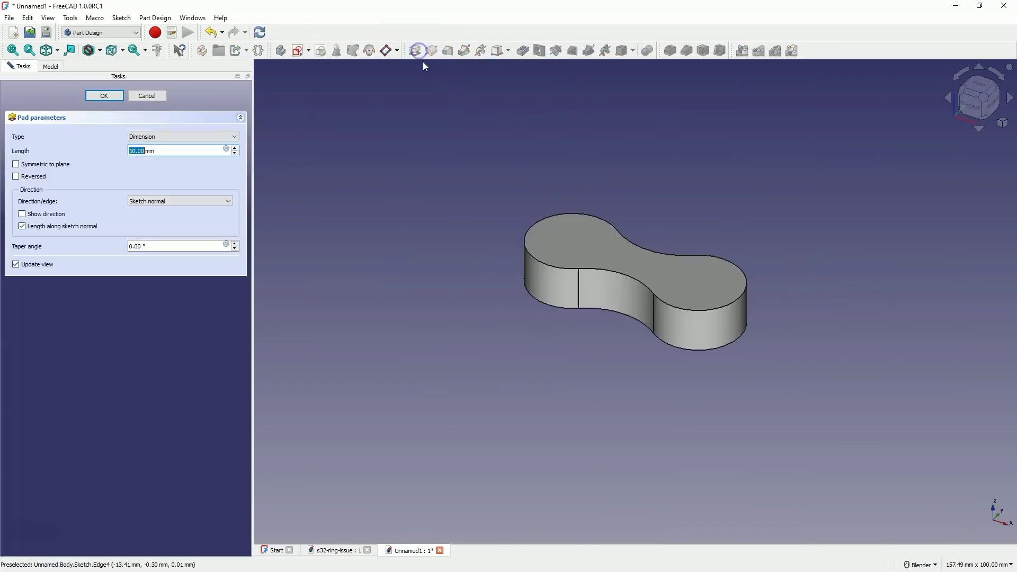
pyautogui.click(103, 95)
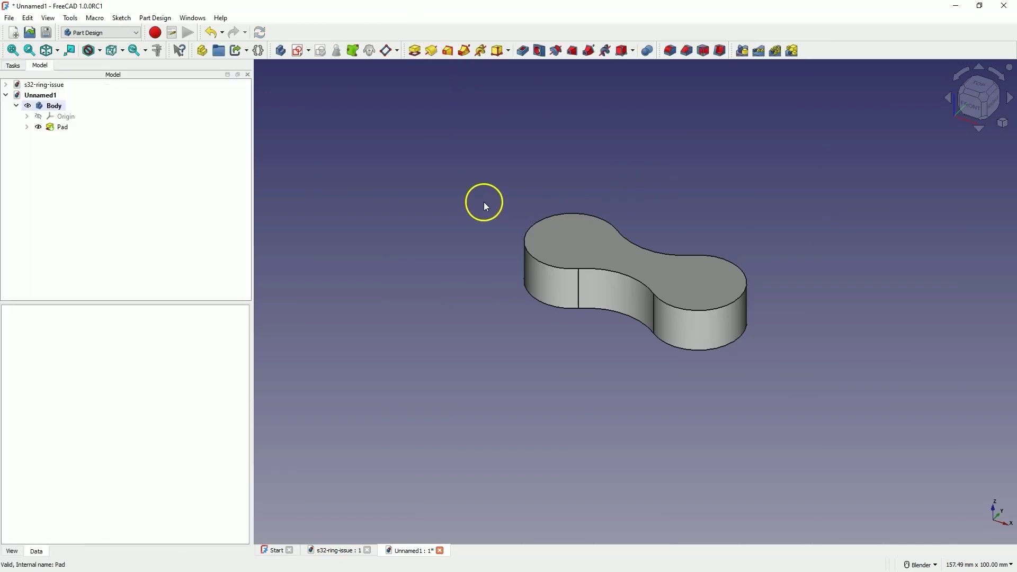
# Check the ring in the s32-ring-issue document, return to the new model and start a sketch on the base's top face.
pyautogui.click(334, 550)
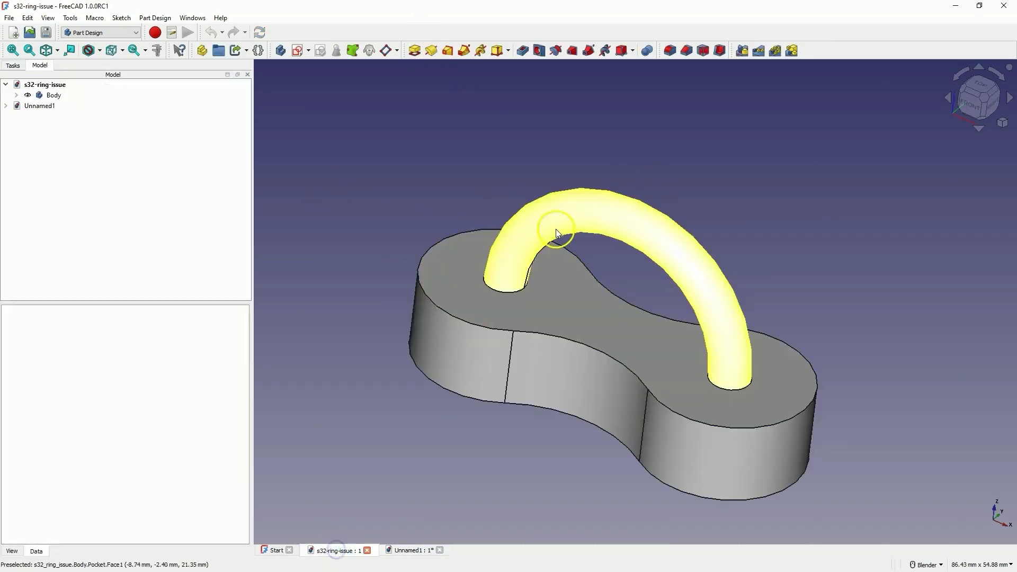
pyautogui.click(417, 551)
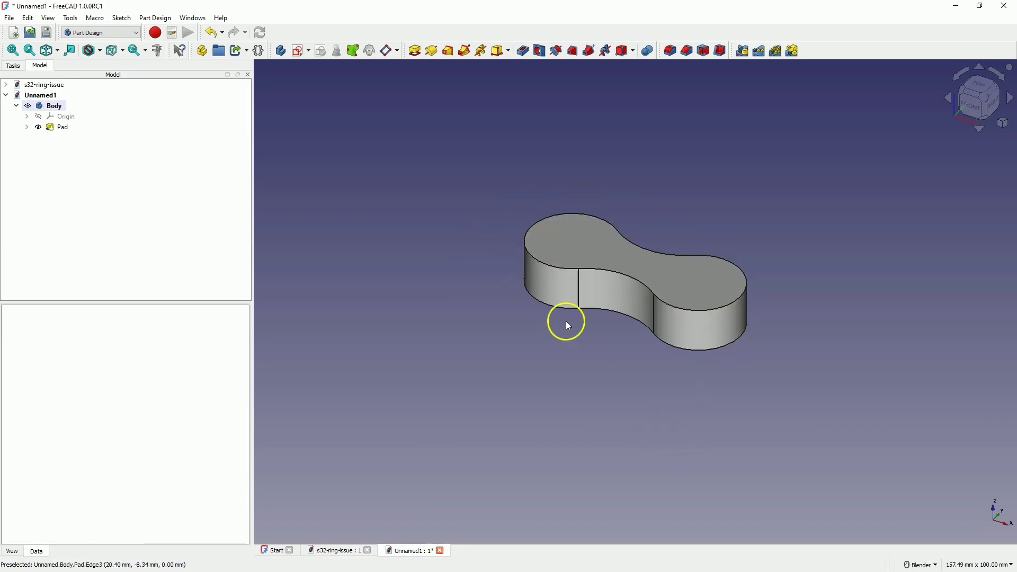
pyautogui.click(561, 240)
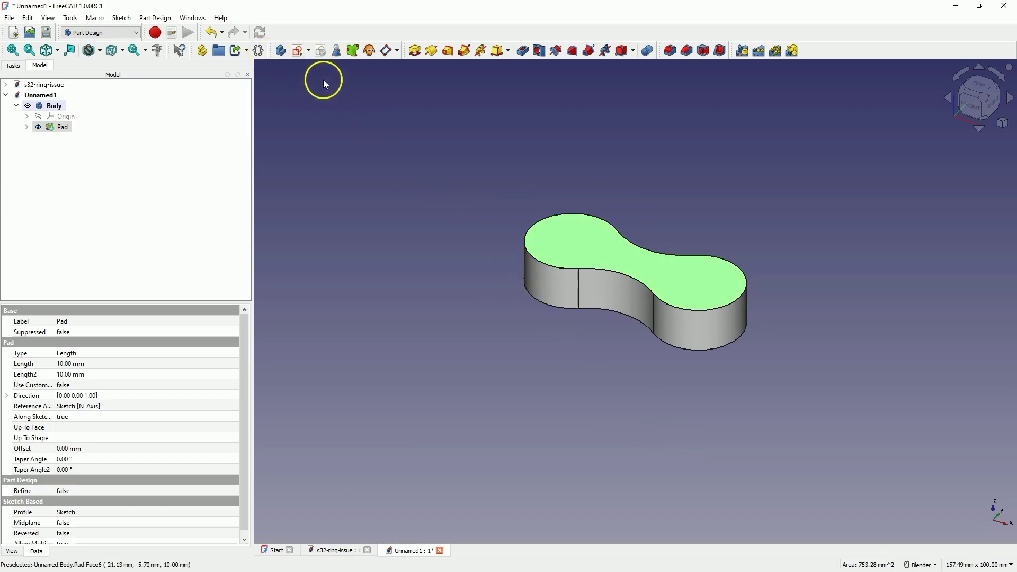
pyautogui.click(300, 53)
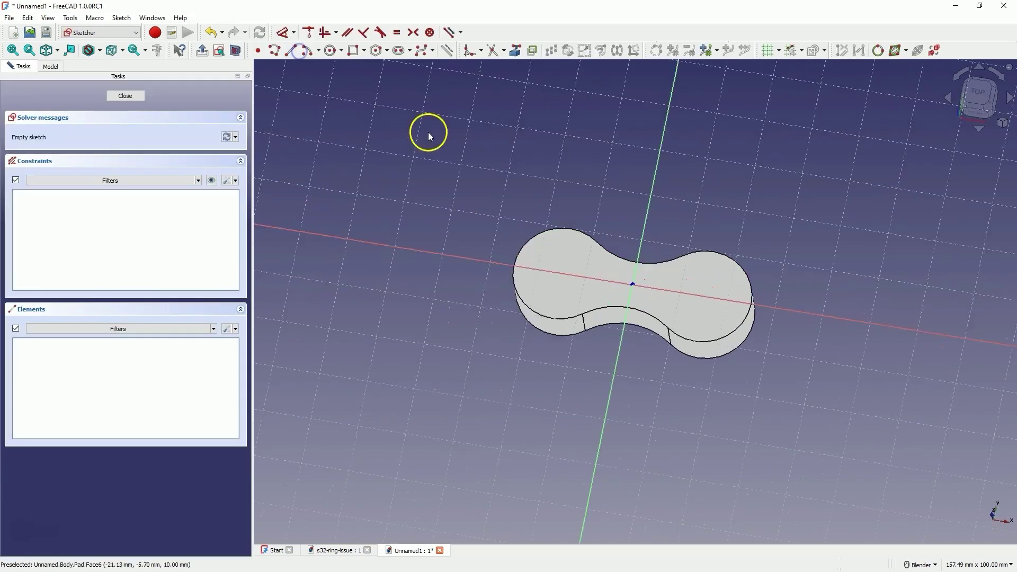
# Reference the left lobe's arc as external geometry, draw a 7 mm diameter circle at its centre and finish the sketch.
pyautogui.click(516, 52)
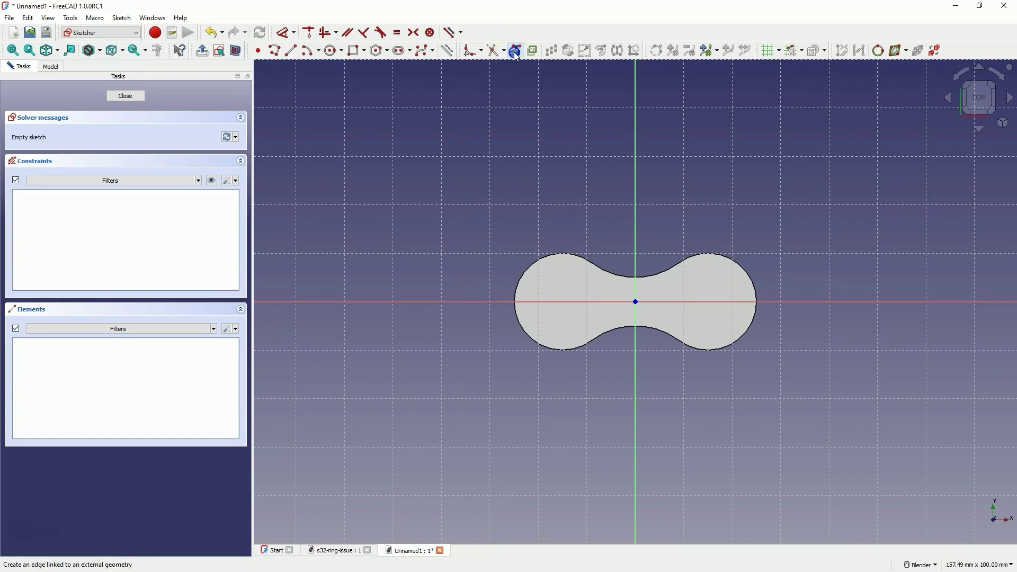
pyautogui.click(539, 262)
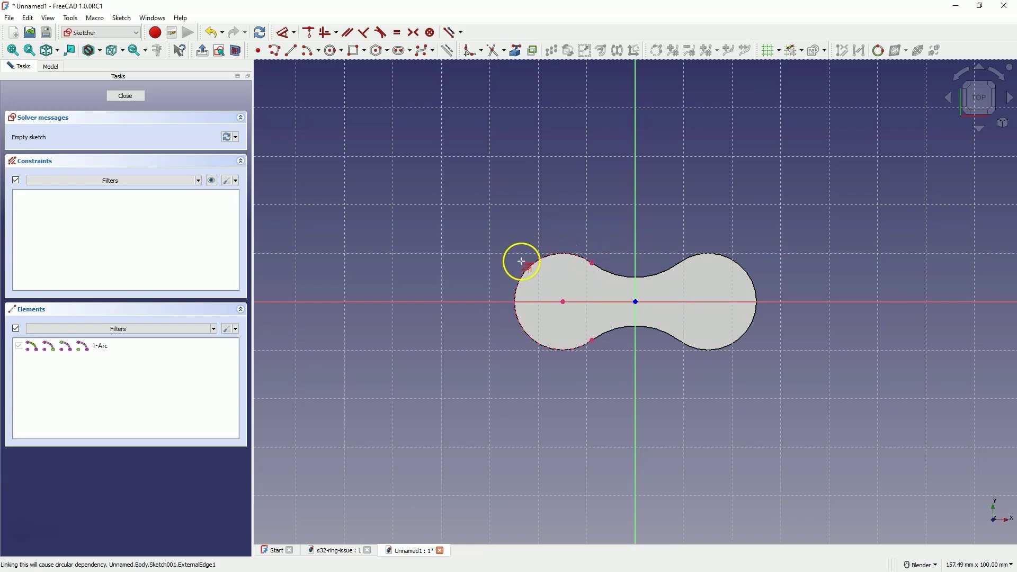
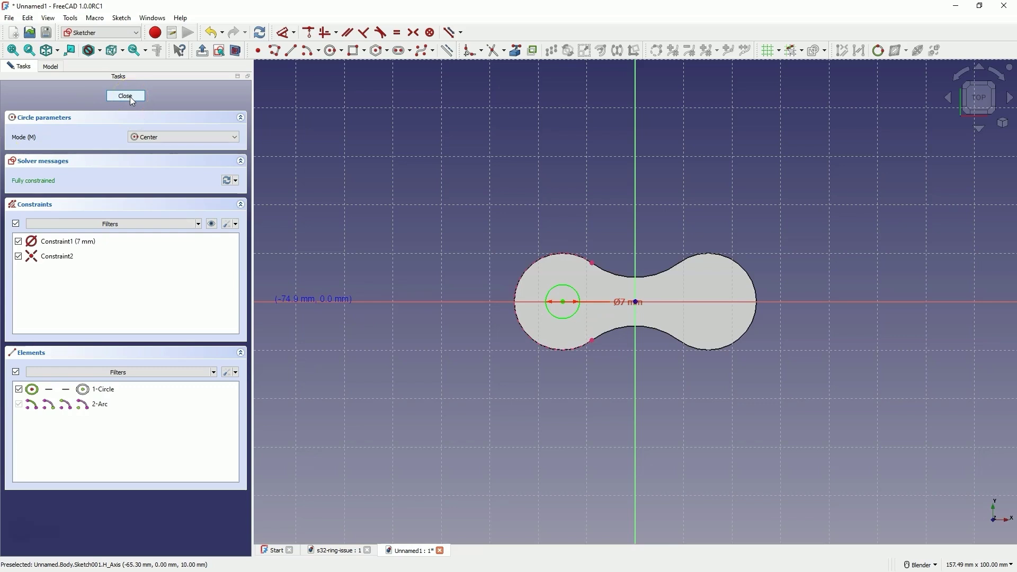
pyautogui.click(129, 97)
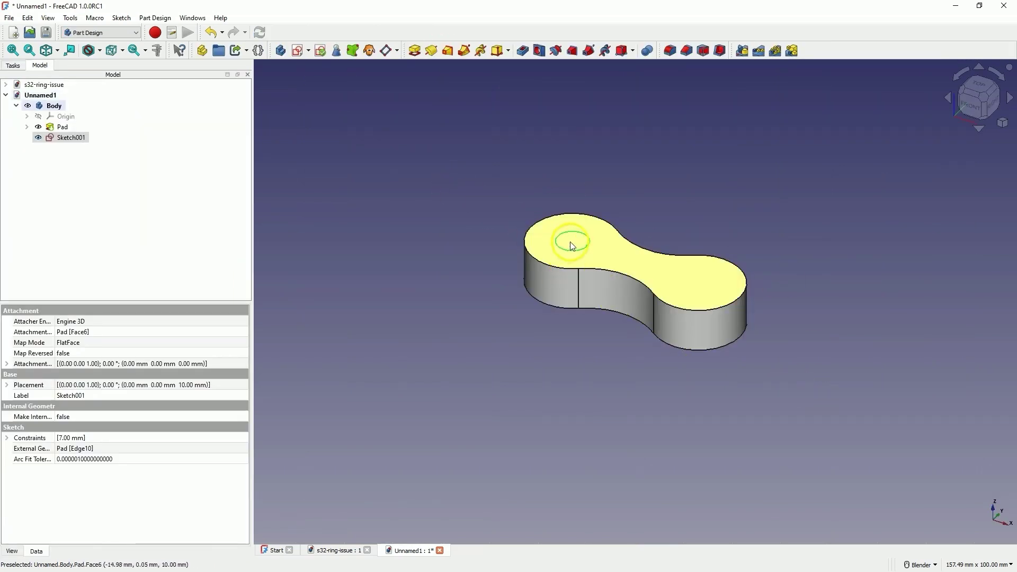
# Start a sketch on the XZ-plane and reference the 7 mm circle on the base's top face as external geometry.
pyautogui.click(299, 52)
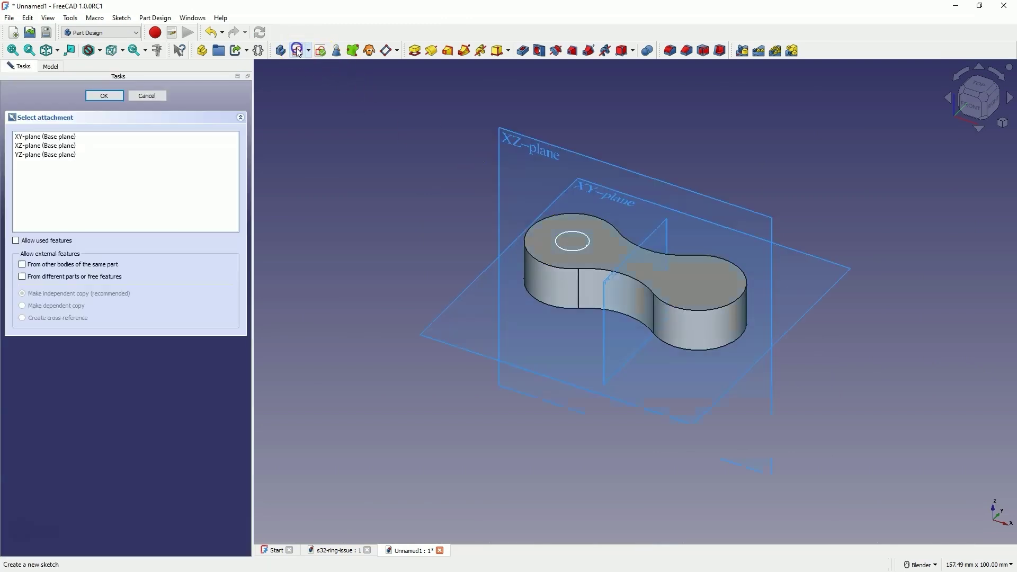
pyautogui.click(526, 144)
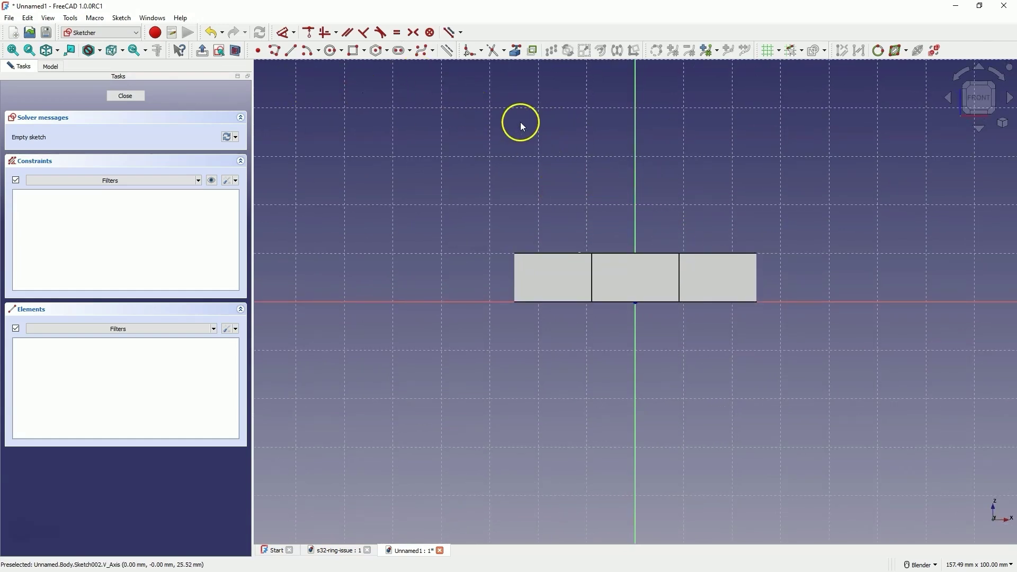
pyautogui.moveTo(614, 175)
pyautogui.mouseDown(button='middle')
pyautogui.moveTo(822, 153)
pyautogui.moveTo(814, 191)
pyautogui.mouseUp(button='middle')
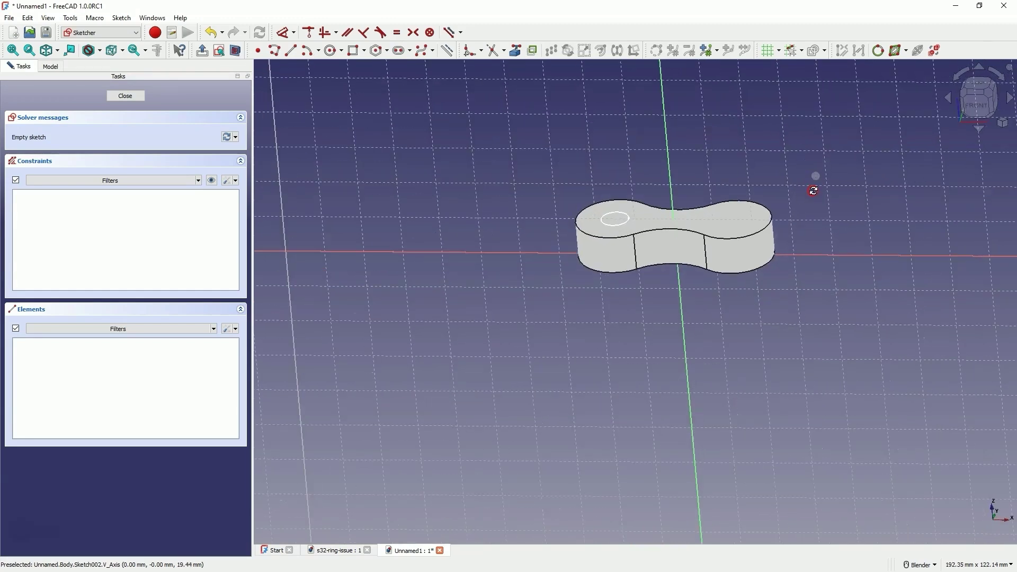
pyautogui.click(514, 51)
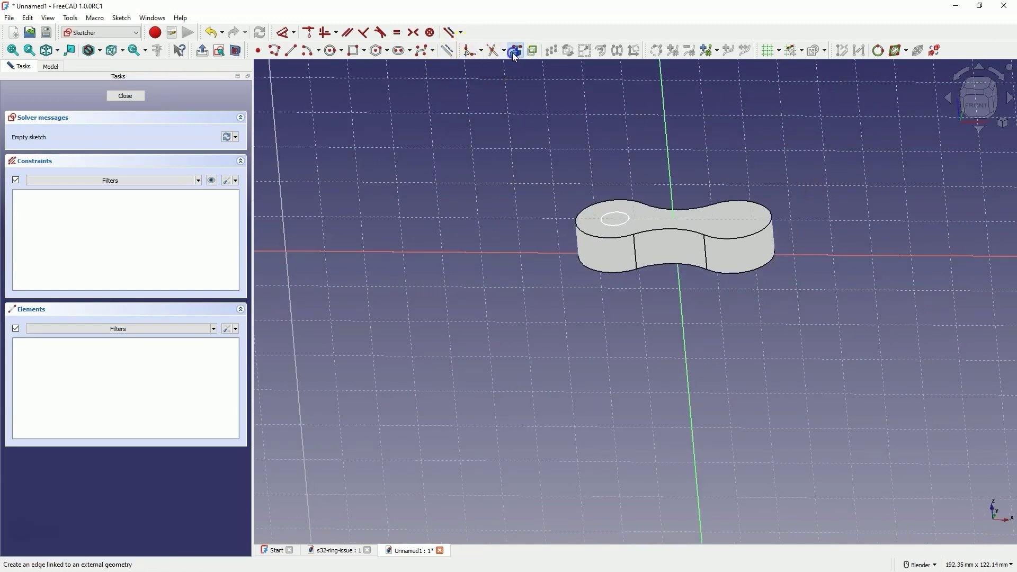
pyautogui.click(624, 212)
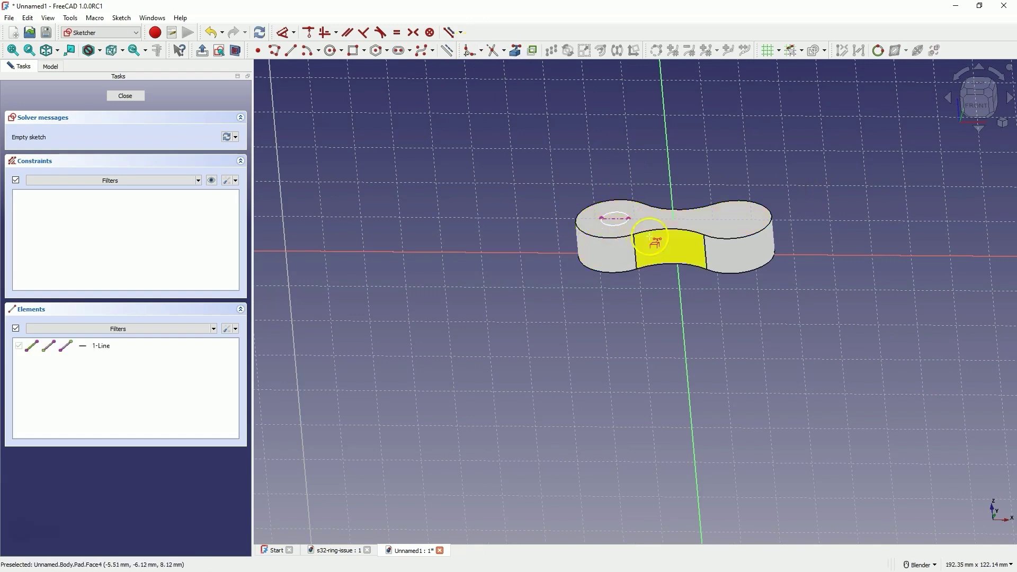
# Draw a semicircular arc centred on the vertical axis at about 11 mm height, from the circle's middle to the opposite lobe.
pyautogui.scroll(3, 619, 211)
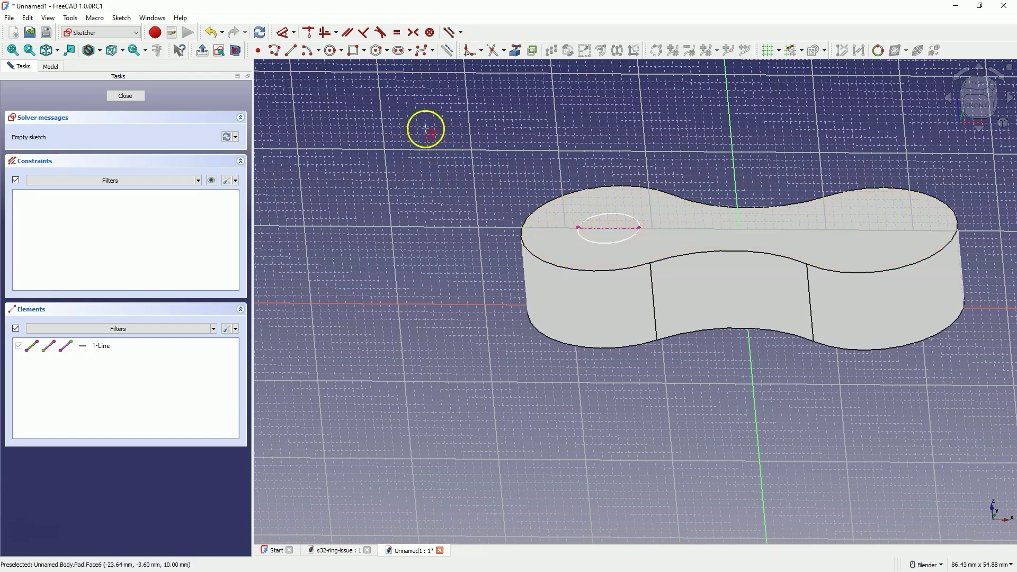
pyautogui.click(318, 52)
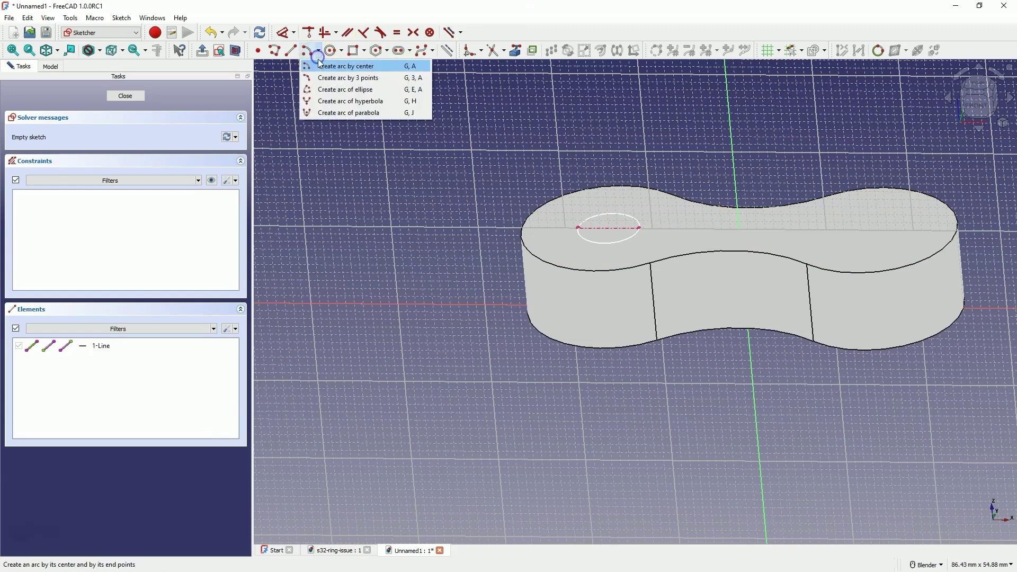
pyautogui.click(358, 72)
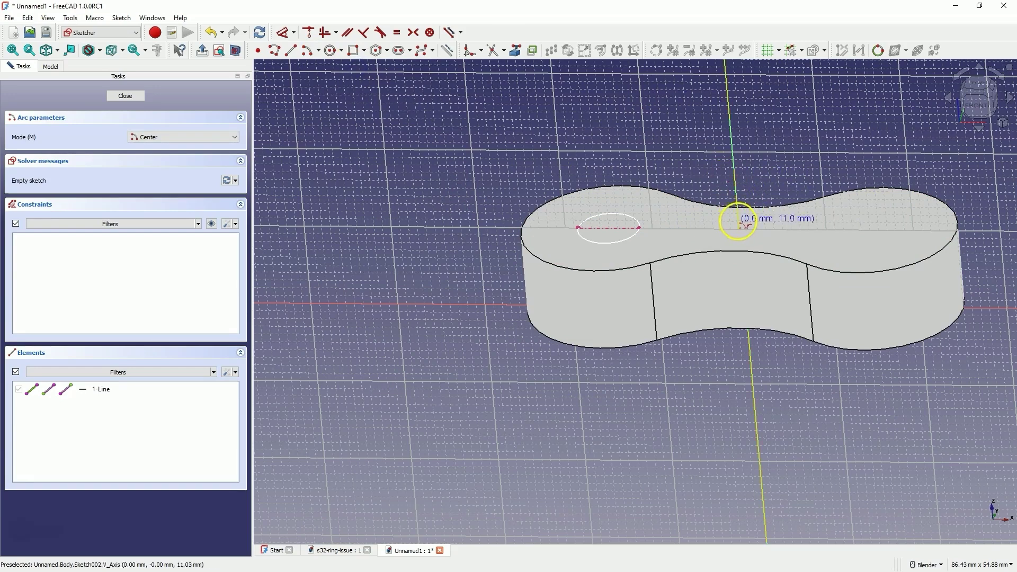
pyautogui.click(739, 222)
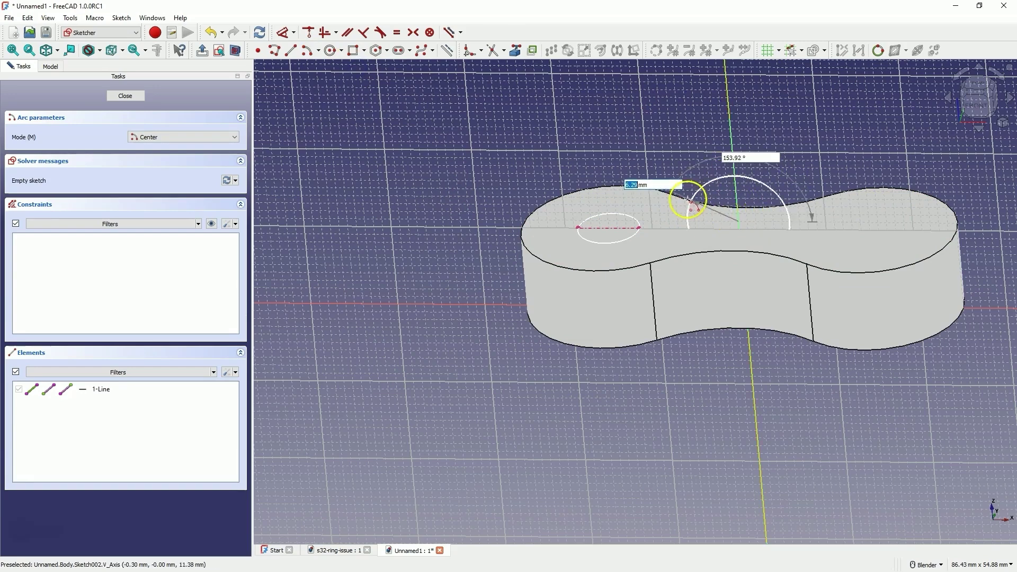
pyautogui.click(609, 227)
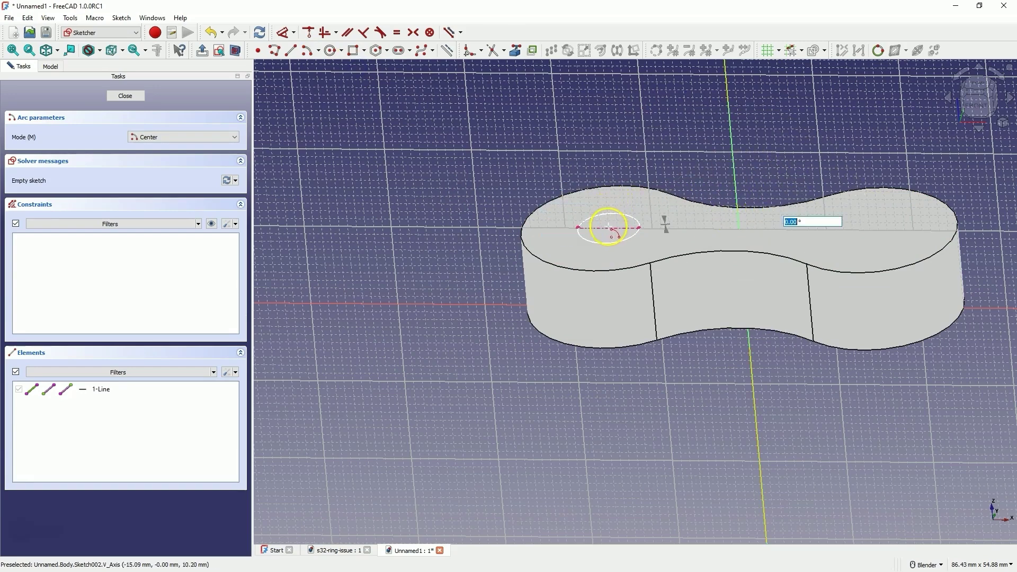
pyautogui.click(869, 227)
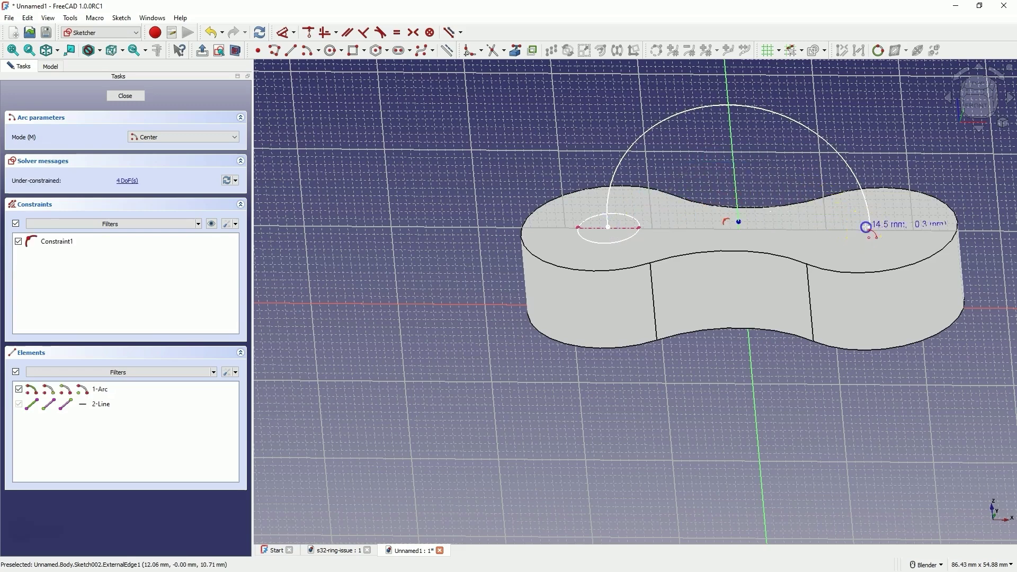
pyautogui.rightClick(687, 181)
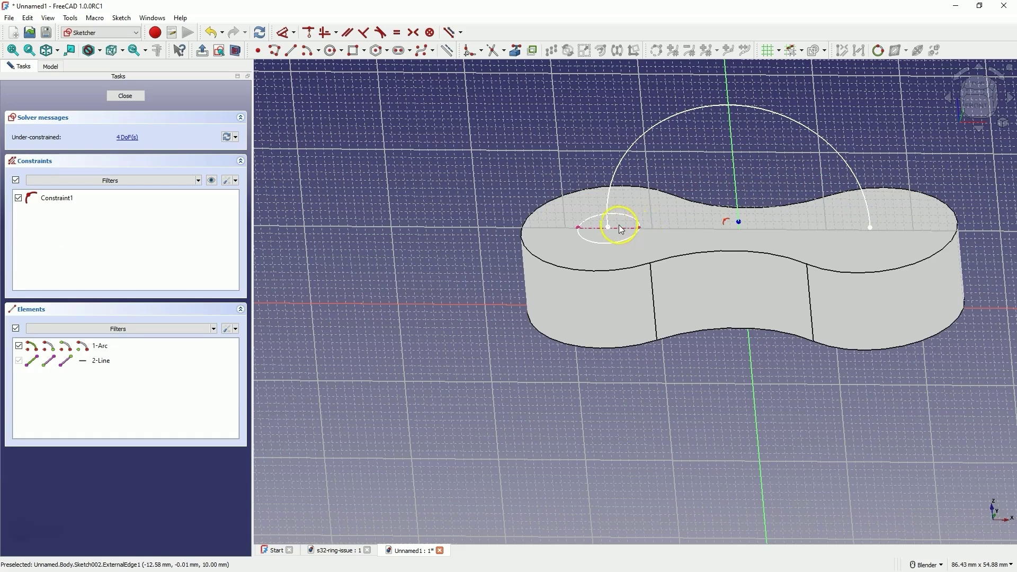
# Constrain the arc's endpoint in the circle horizontally to the inner end of the circle's reference line.
pyautogui.scroll(2, 650, 165)
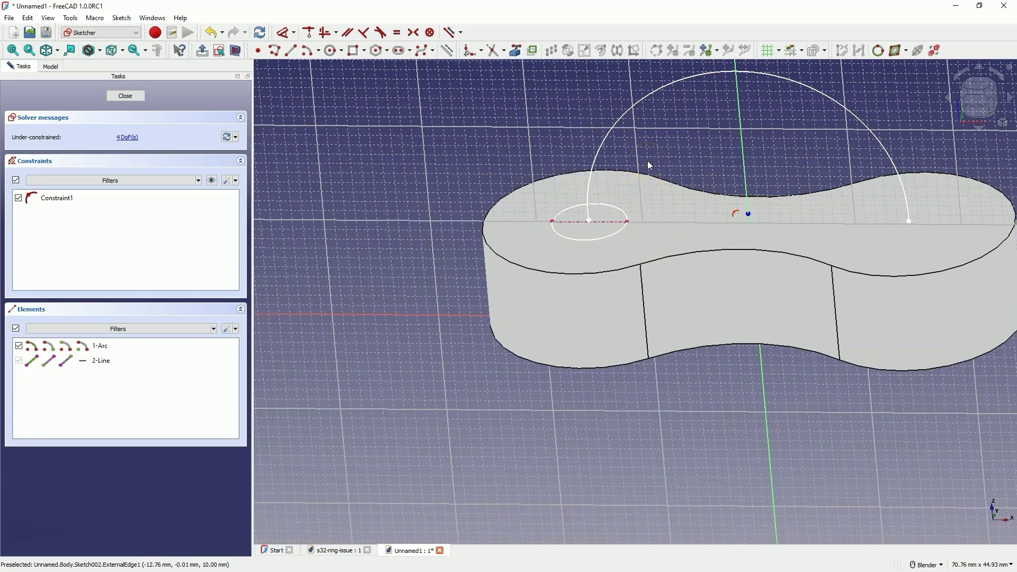
pyautogui.click(589, 221)
pyautogui.click(628, 222)
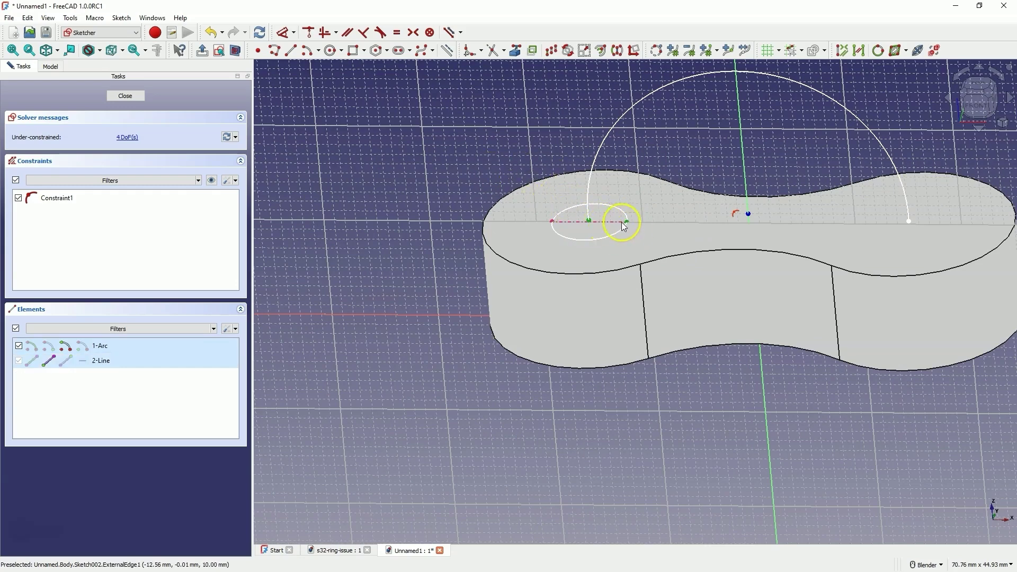
pyautogui.click(327, 35)
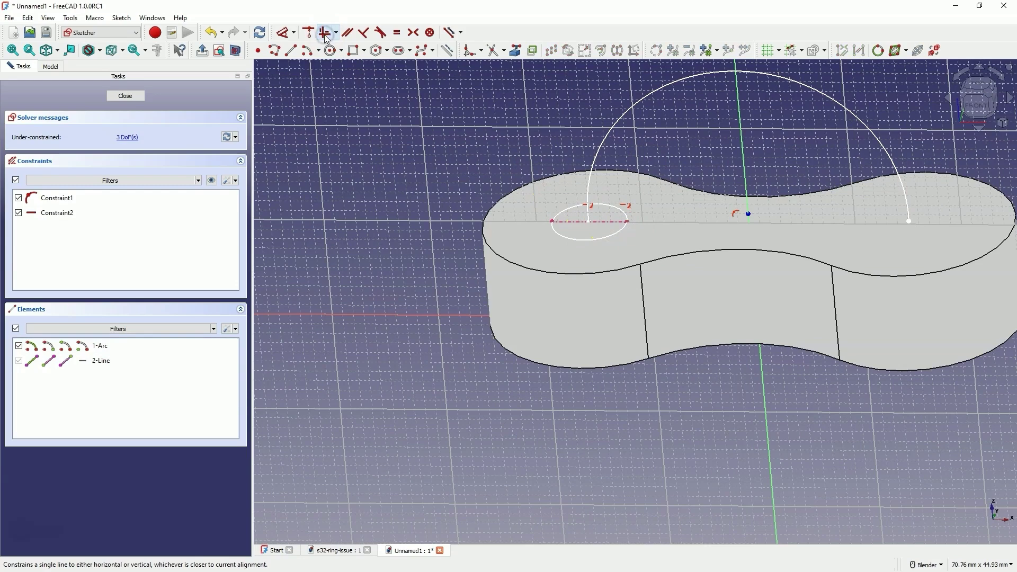
# Constrain the two ends of the circle's reference line symmetrically about the arc's endpoint so the arc begins at the circle's centre.
pyautogui.scroll(4, 635, 212)
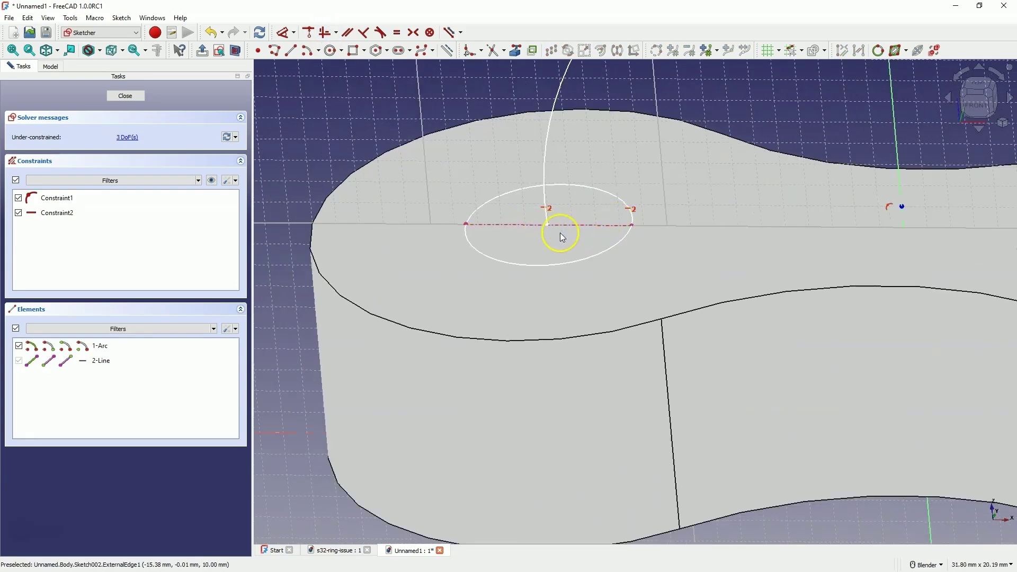
pyautogui.moveTo(548, 233)
pyautogui.mouseDown()
pyautogui.moveTo(516, 218)
pyautogui.moveTo(558, 225)
pyautogui.mouseUp()
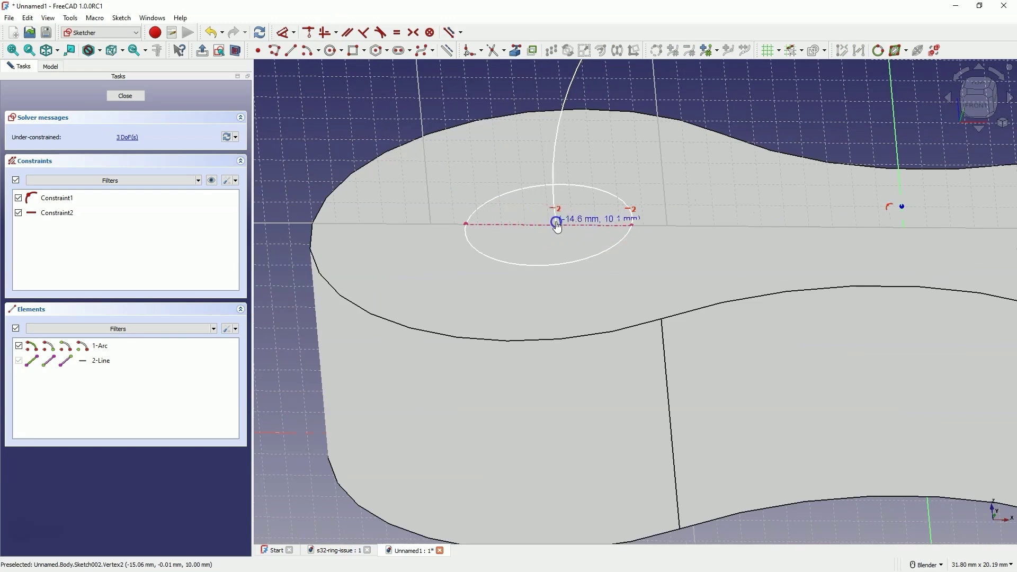
pyautogui.click(631, 225)
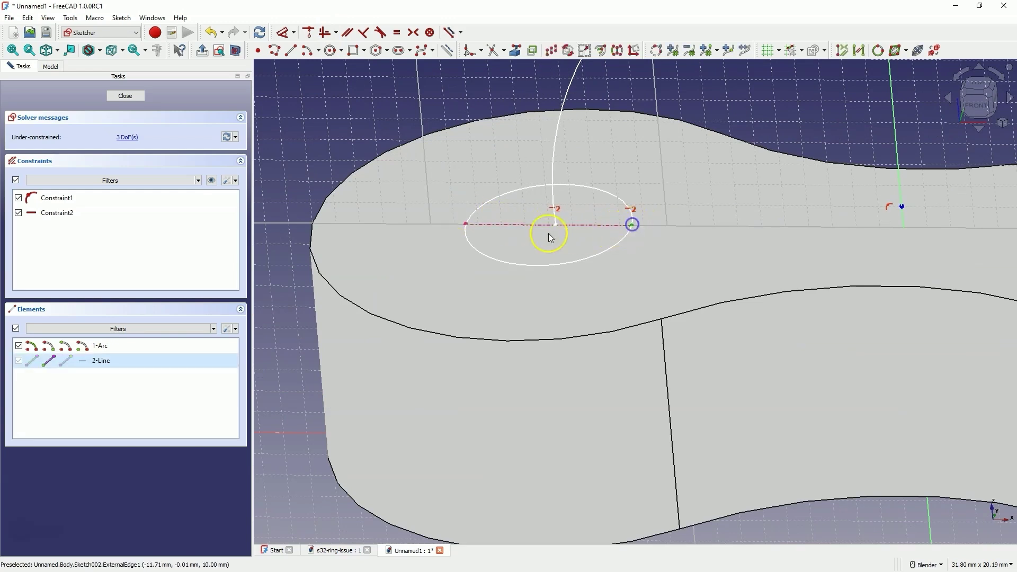
pyautogui.click(466, 224)
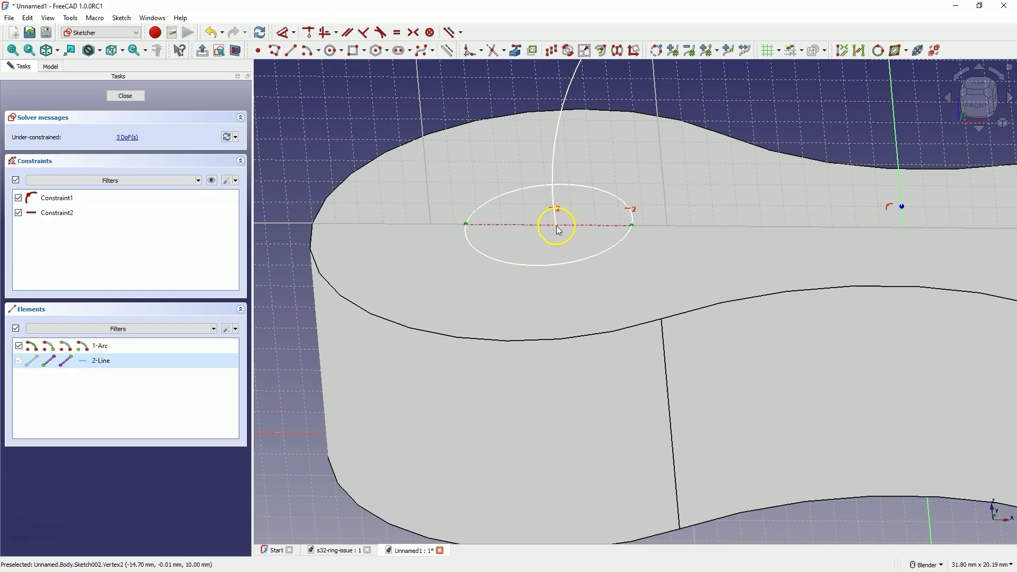
pyautogui.click(413, 33)
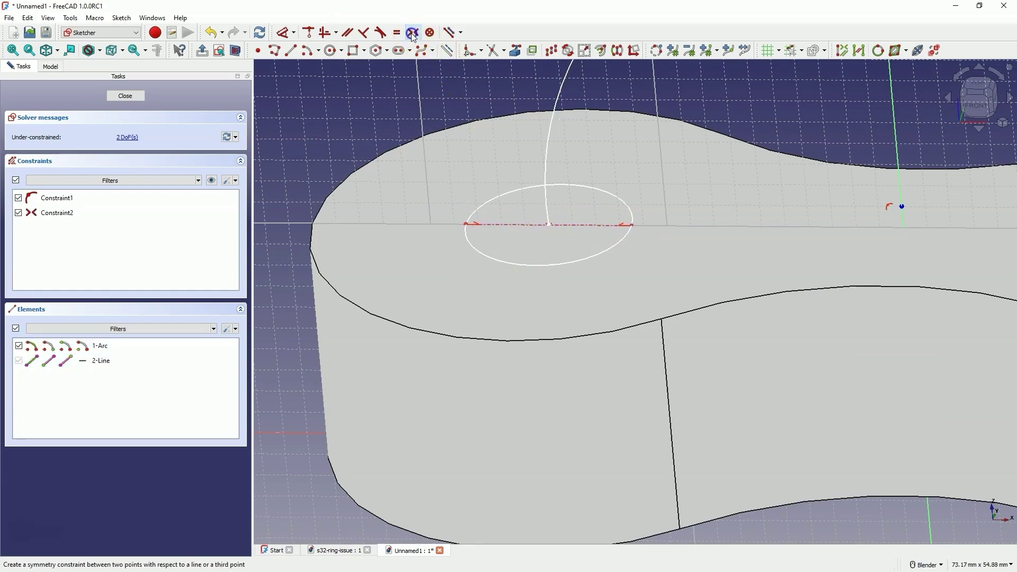
# Align the arc's centre point horizontally with the inner end of the circle's reference line.
pyautogui.scroll(-5, 470, 192)
pyautogui.scroll(6, 657, 200)
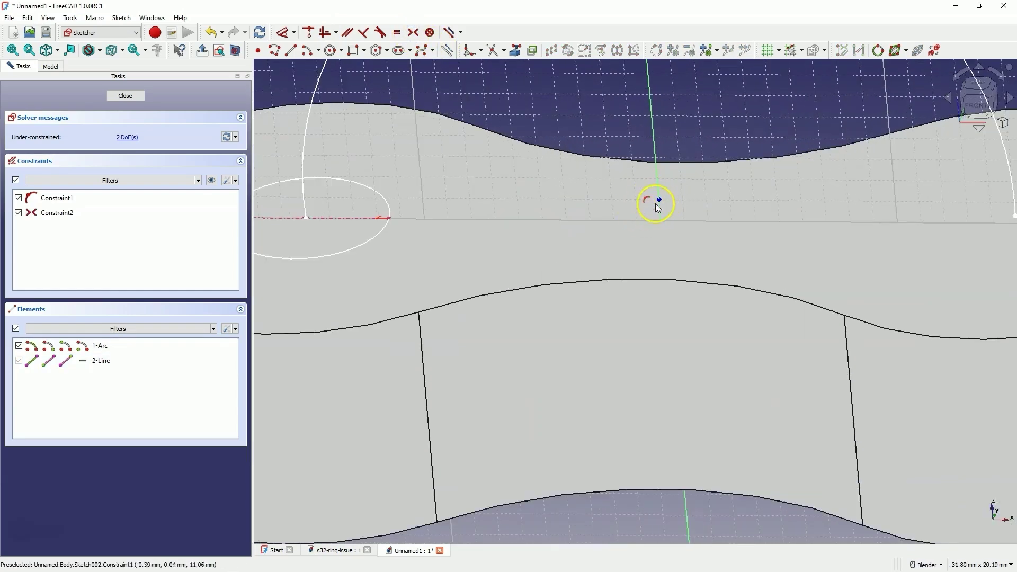
pyautogui.scroll(-1, 661, 215)
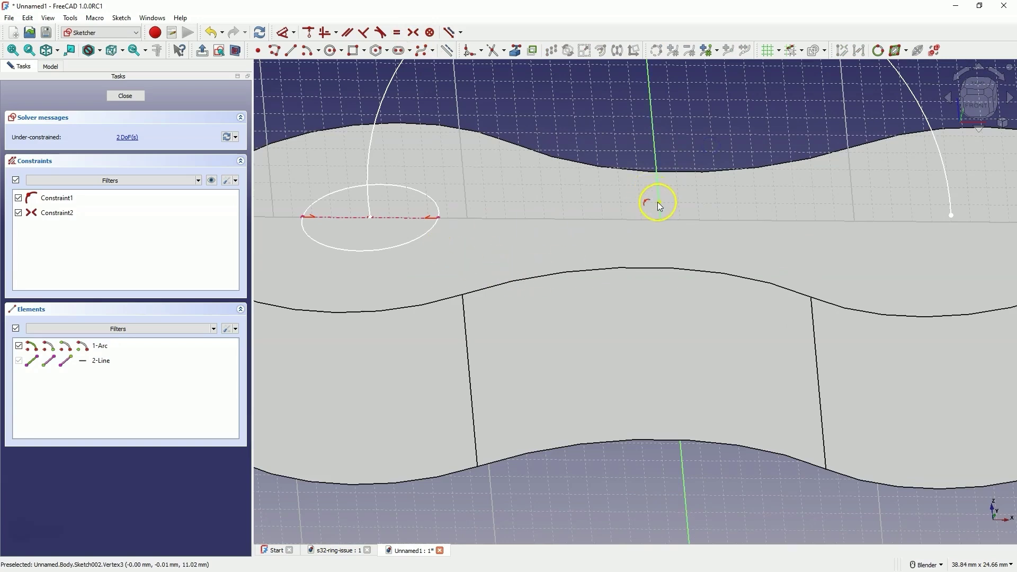
pyautogui.click(657, 202)
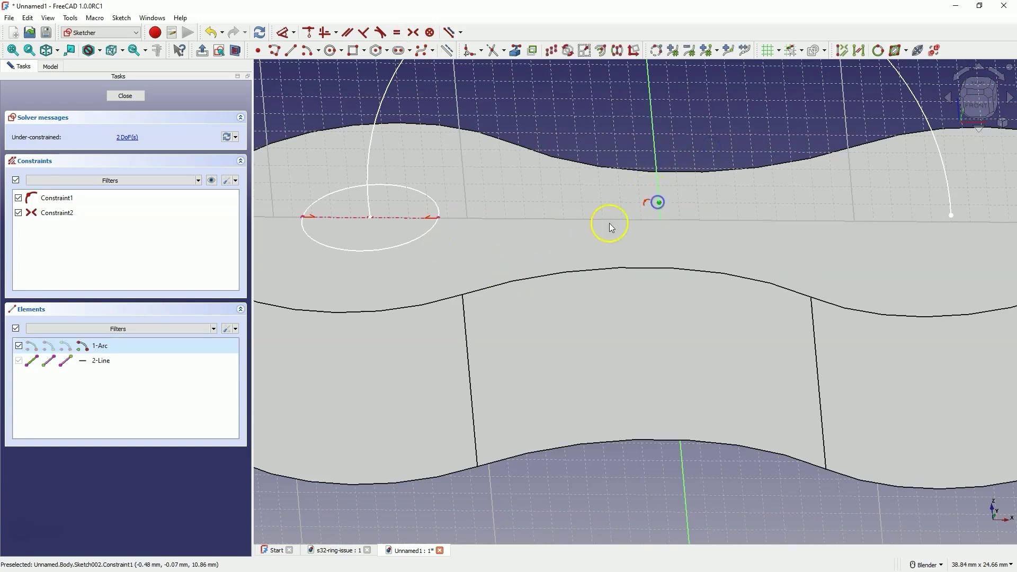
pyautogui.click(438, 217)
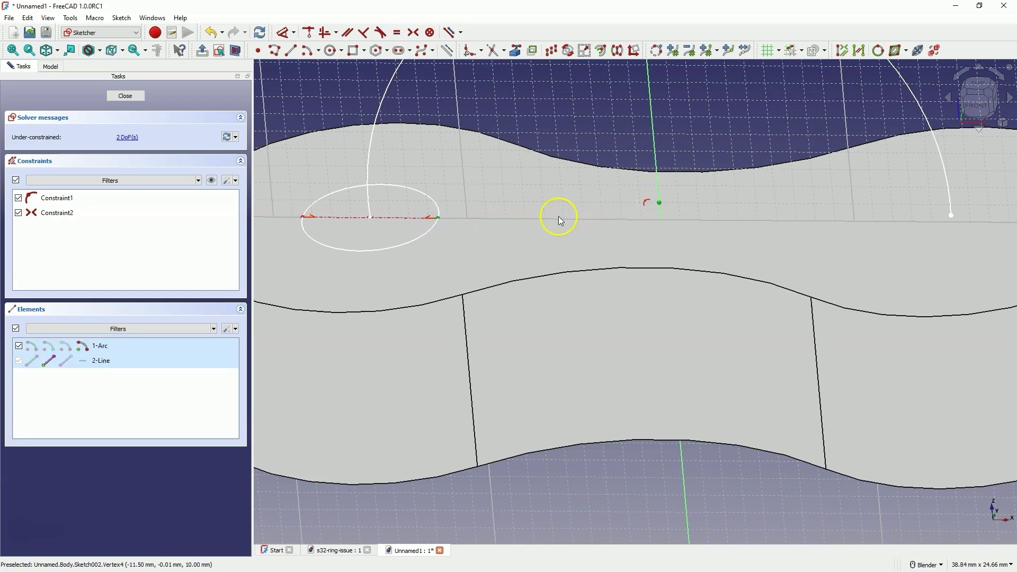
pyautogui.click(325, 31)
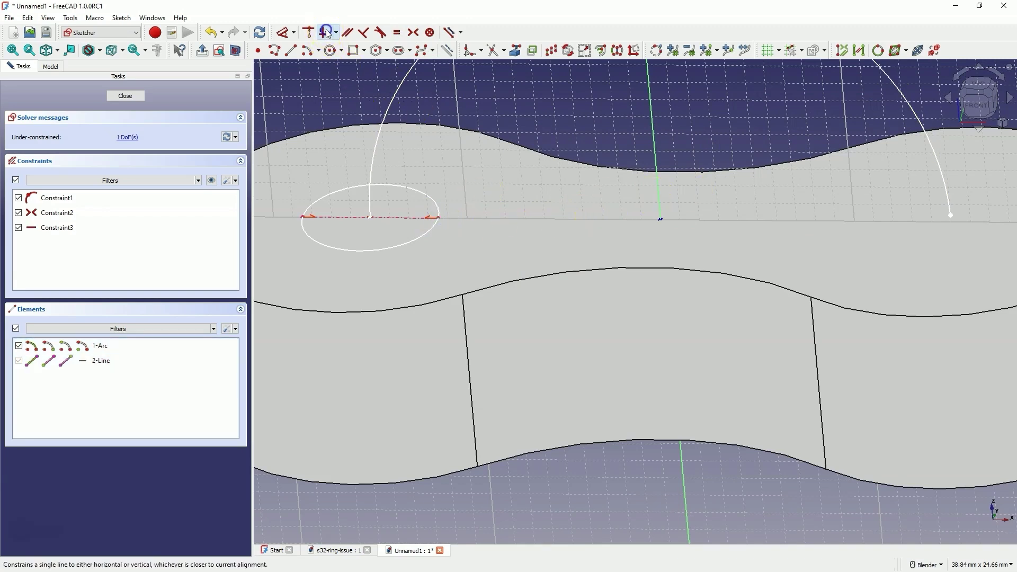
# Align the arc's free endpoint on the opposite lobe horizontally with the circle's reference line and finish the path sketch.
pyautogui.click(951, 216)
pyautogui.click(438, 217)
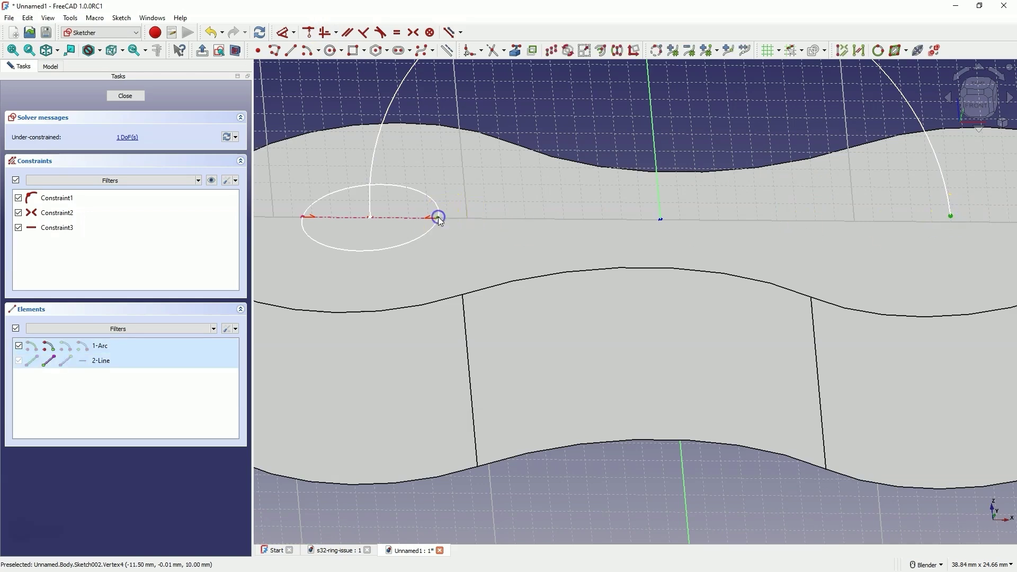
pyautogui.click(325, 33)
pyautogui.moveTo(601, 126); pyautogui.dragTo(733, 170, button='middle')
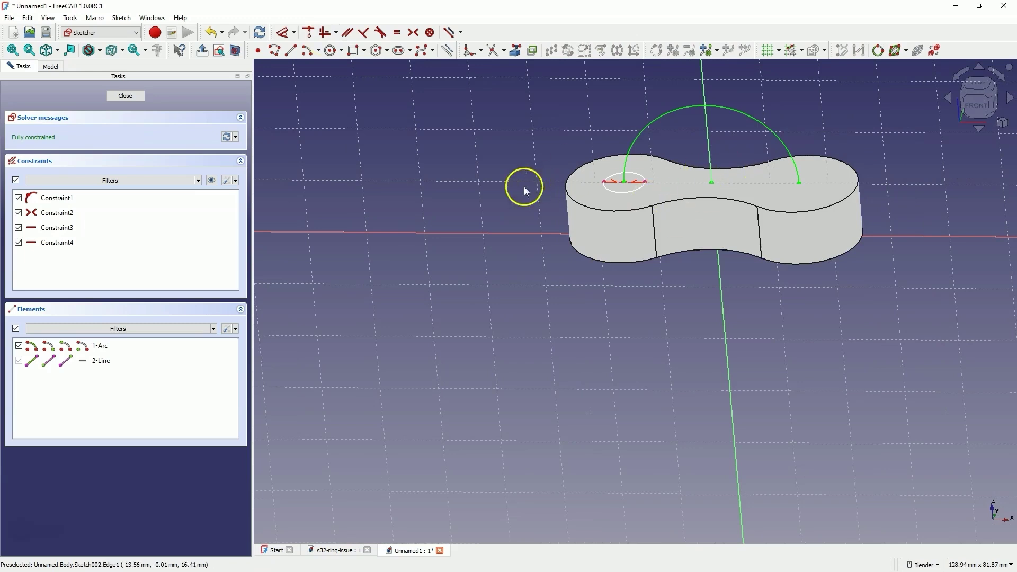
pyautogui.click(125, 96)
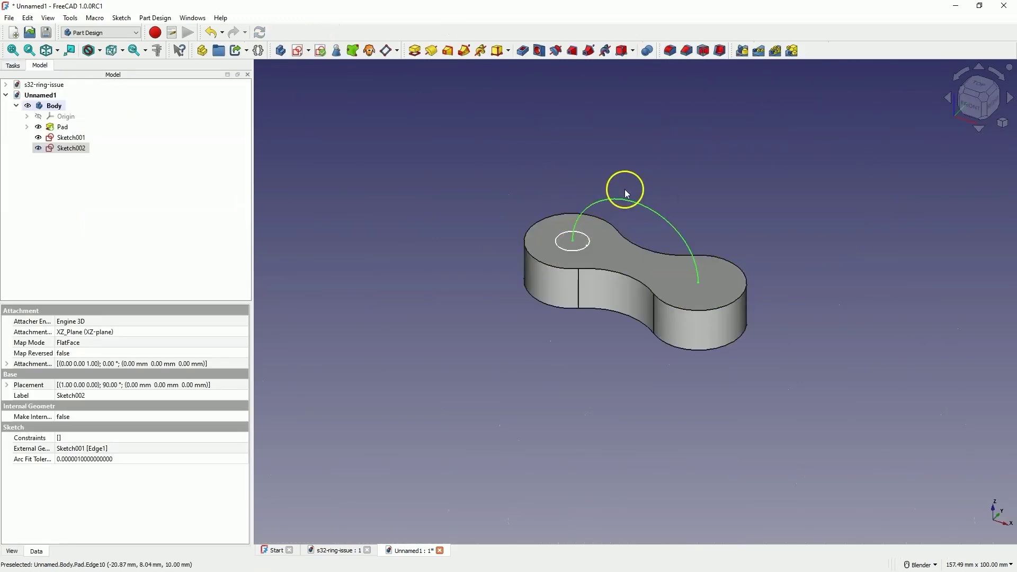
# Try an additive pipe sweeping the 7 mm circle of Sketch001 along the arc of Sketch002, and undo it.
pyautogui.click(80, 137)
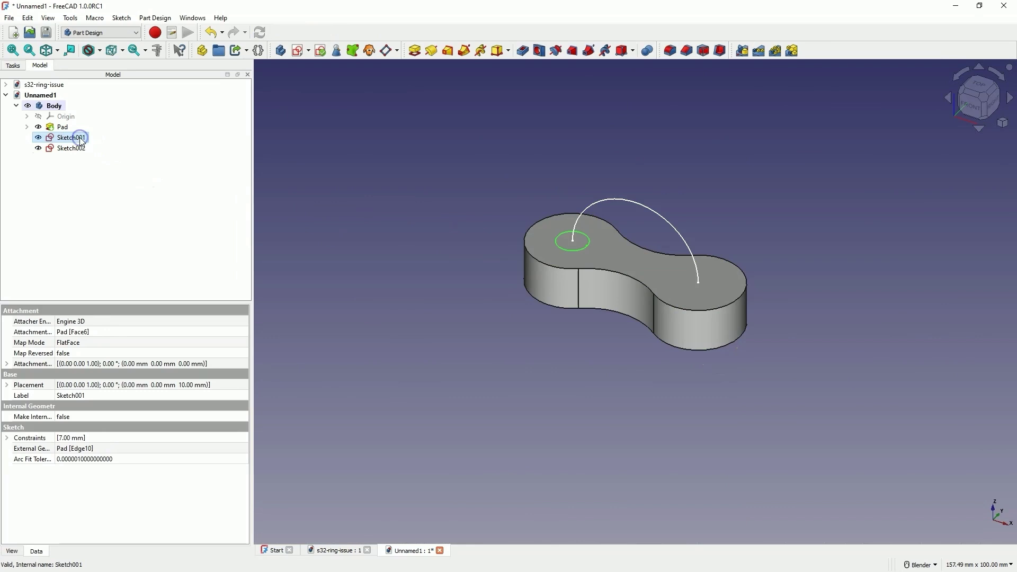
pyautogui.click(464, 53)
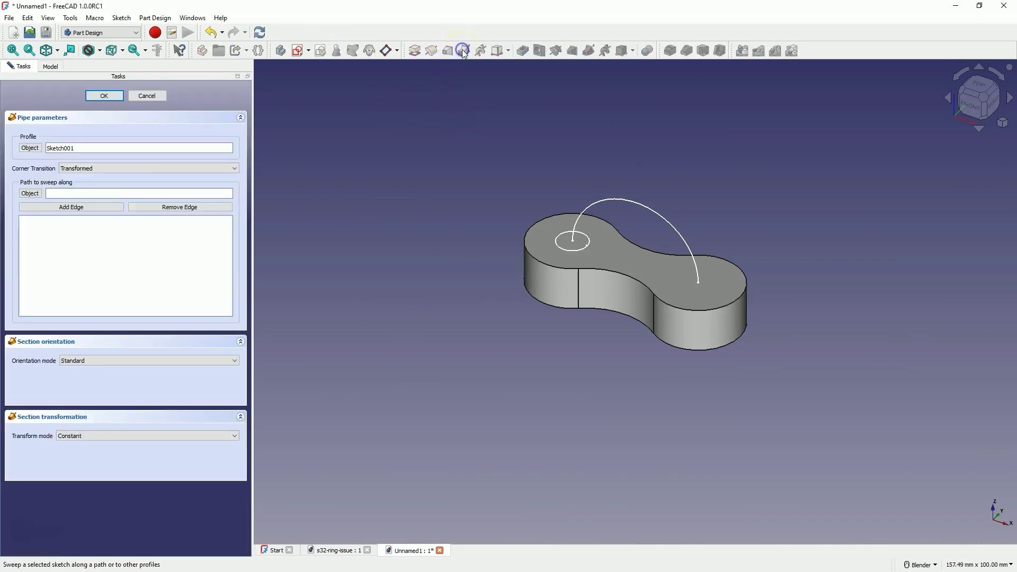
pyautogui.click(577, 220)
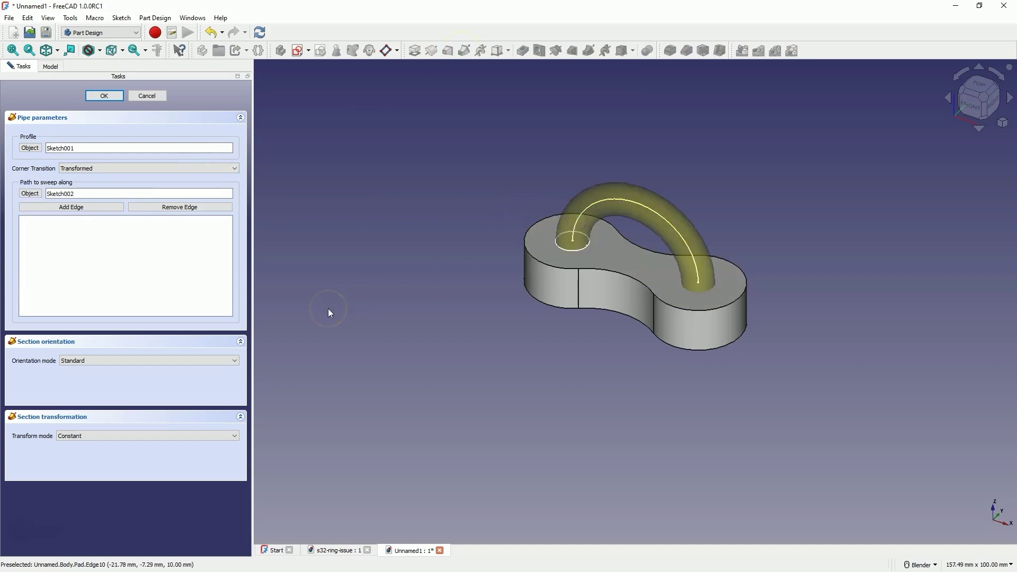
pyautogui.moveTo(774, 254); pyautogui.dragTo(749, 268, button='middle')
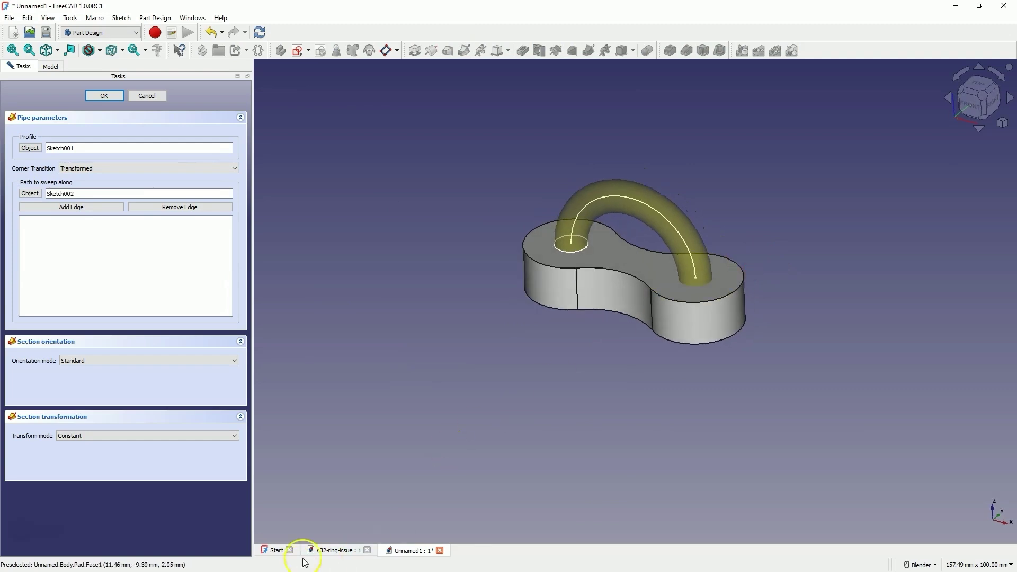
pyautogui.click(101, 96)
pyautogui.moveTo(574, 296)
pyautogui.mouseDown(button='middle')
pyautogui.moveTo(726, 272)
pyautogui.moveTo(672, 295)
pyautogui.mouseUp(button='middle')
pyautogui.hotkey('ctrl', 'z')
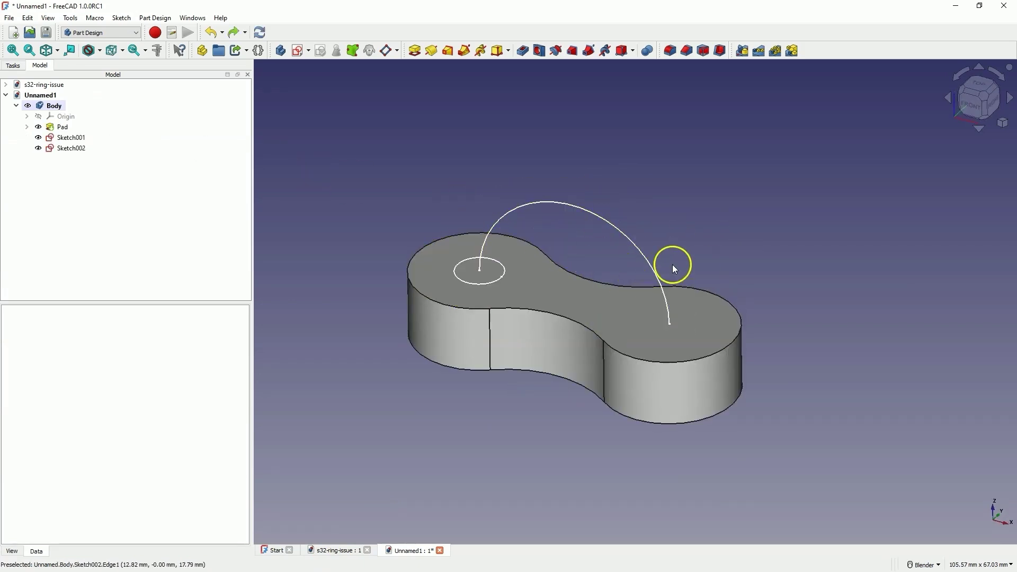
# Hide the arc path sketch Sketch002.
pyautogui.click(75, 149)
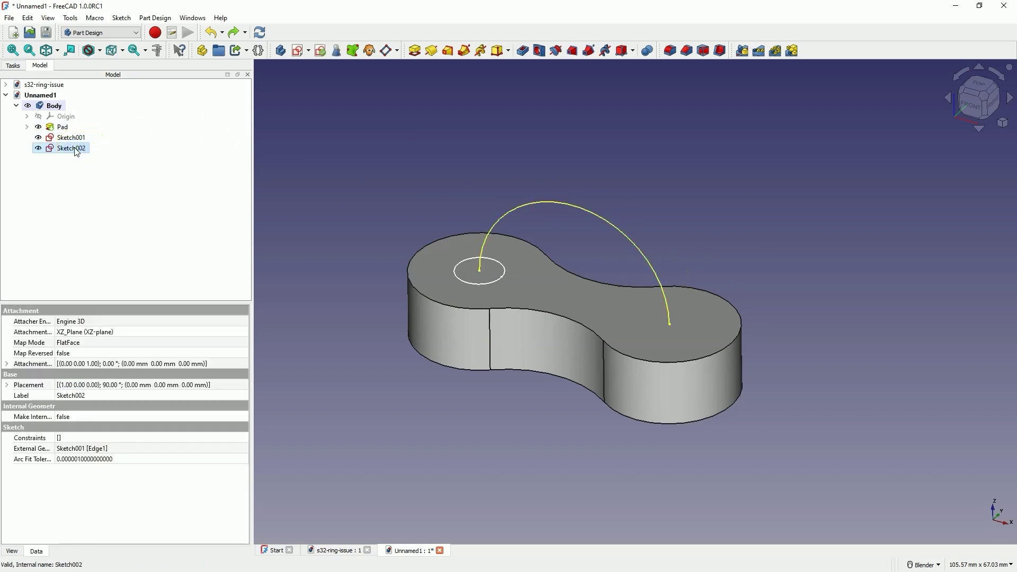
pyautogui.press('space')
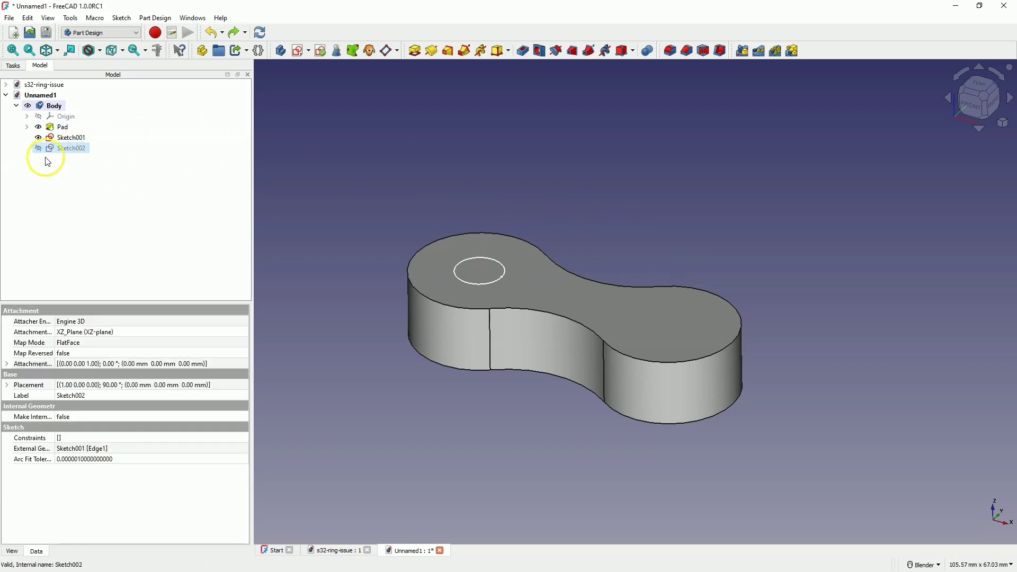
# Revolve the circle of Sketch001 360° around the vertical sketch axis to form the ring.
pyautogui.click(70, 140)
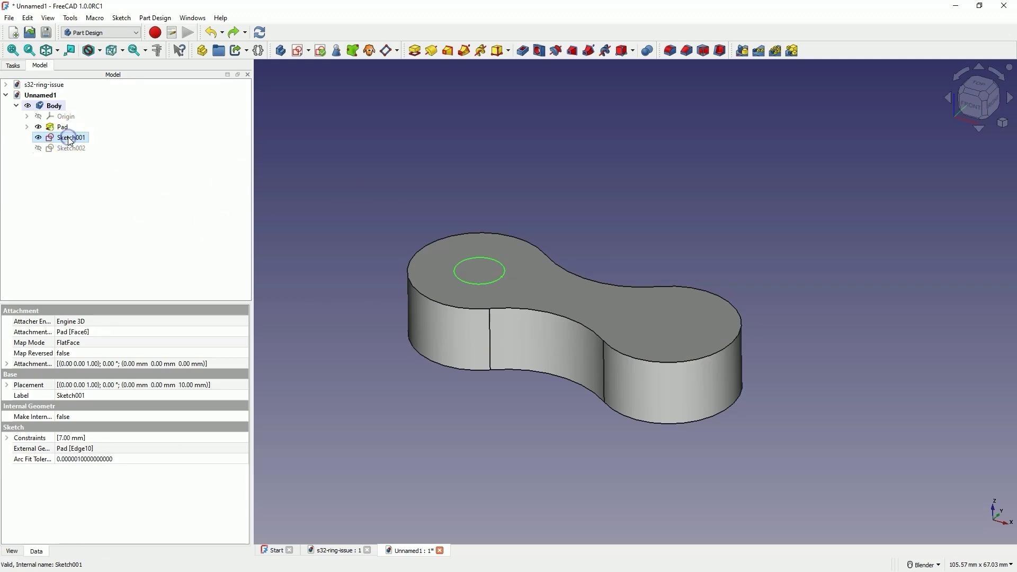
pyautogui.click(432, 51)
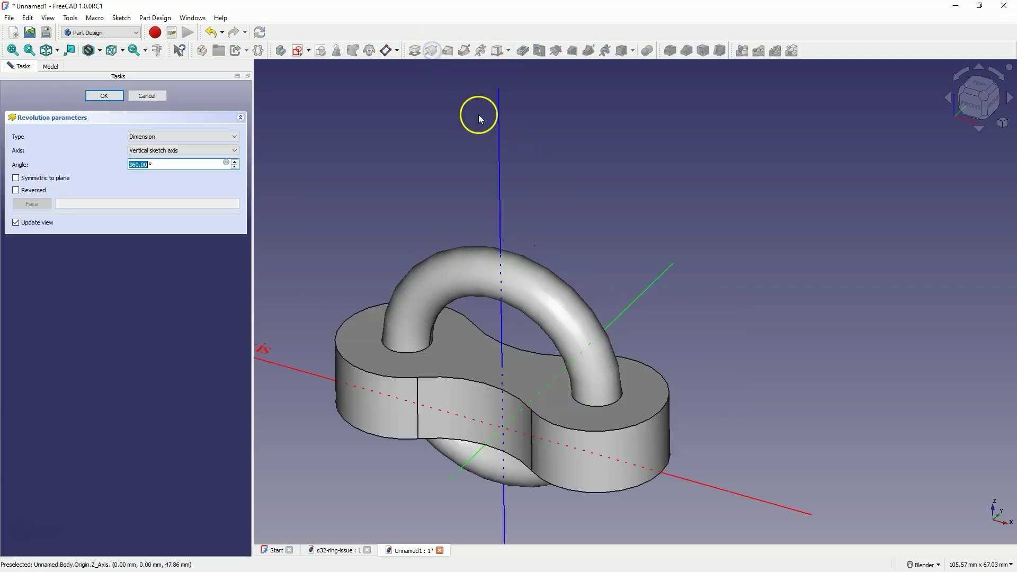
pyautogui.moveTo(655, 269)
pyautogui.mouseDown(button='middle')
pyautogui.moveTo(604, 256)
pyautogui.moveTo(625, 212)
pyautogui.moveTo(658, 250)
pyautogui.moveTo(659, 276)
pyautogui.moveTo(635, 274)
pyautogui.mouseUp(button='middle')
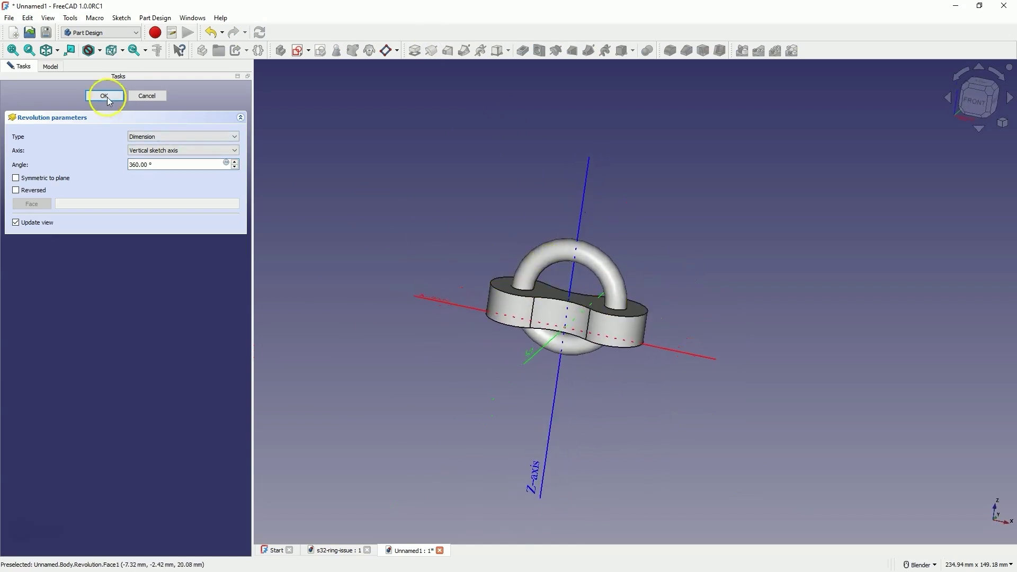
pyautogui.click(107, 97)
pyautogui.scroll(-2, 715, 258)
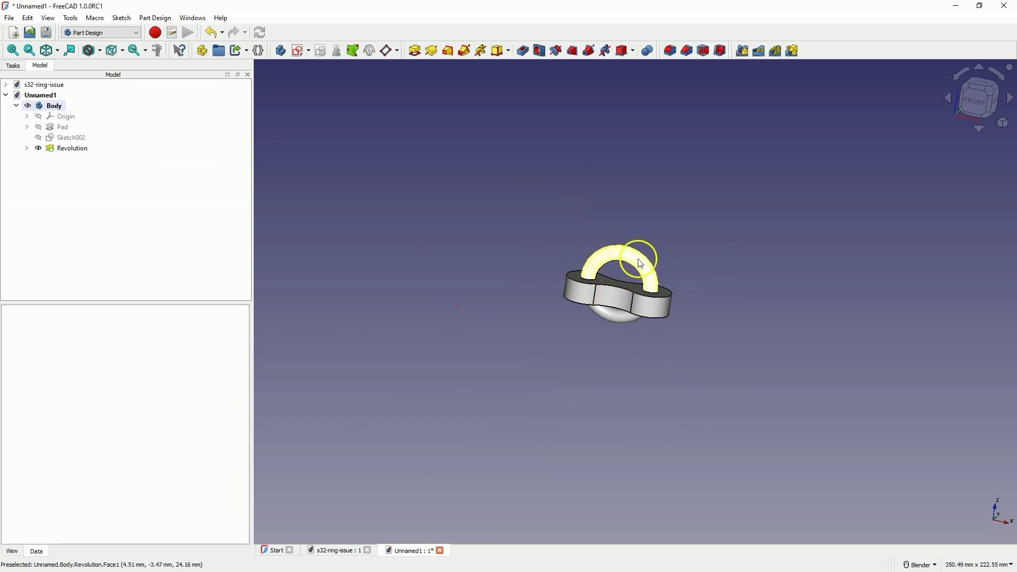
pyautogui.moveTo(662, 298)
pyautogui.mouseDown(button='middle')
pyautogui.moveTo(635, 333)
pyautogui.moveTo(598, 330)
pyautogui.mouseUp(button='middle')
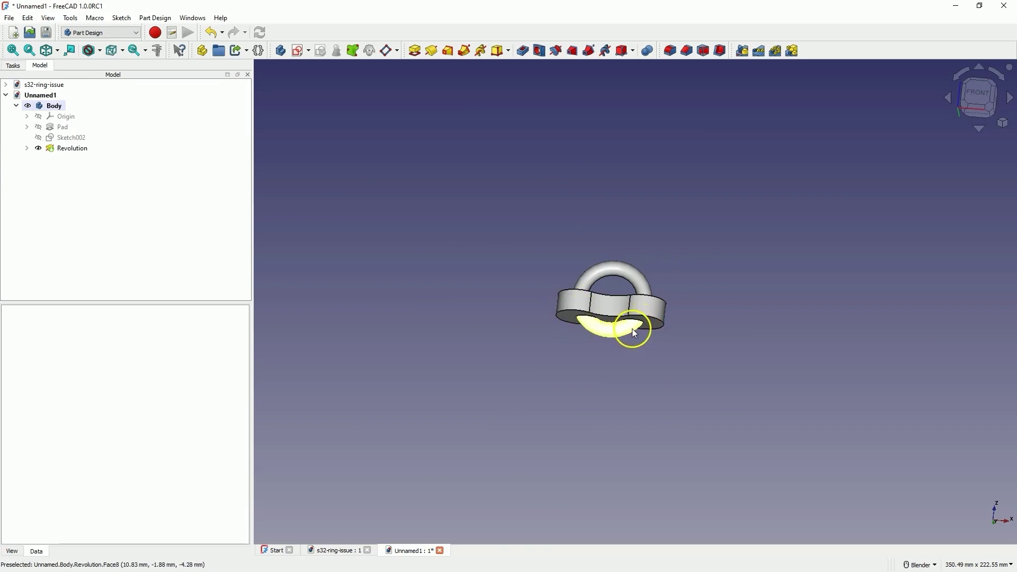
pyautogui.scroll(5, 618, 326)
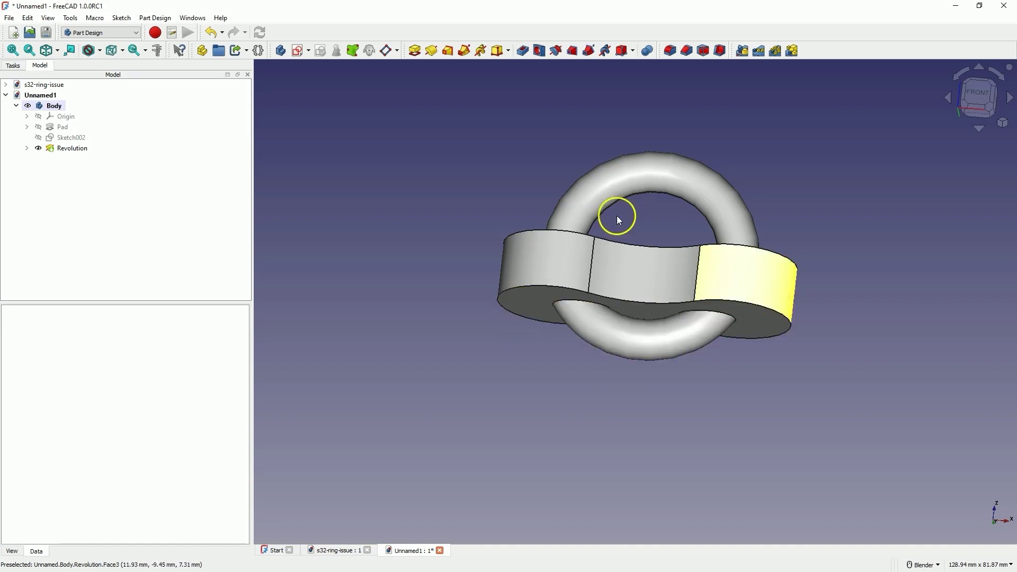
# Try deleting the part of the ring that protrudes beneath the base, and undo the deletion.
pyautogui.click(79, 148)
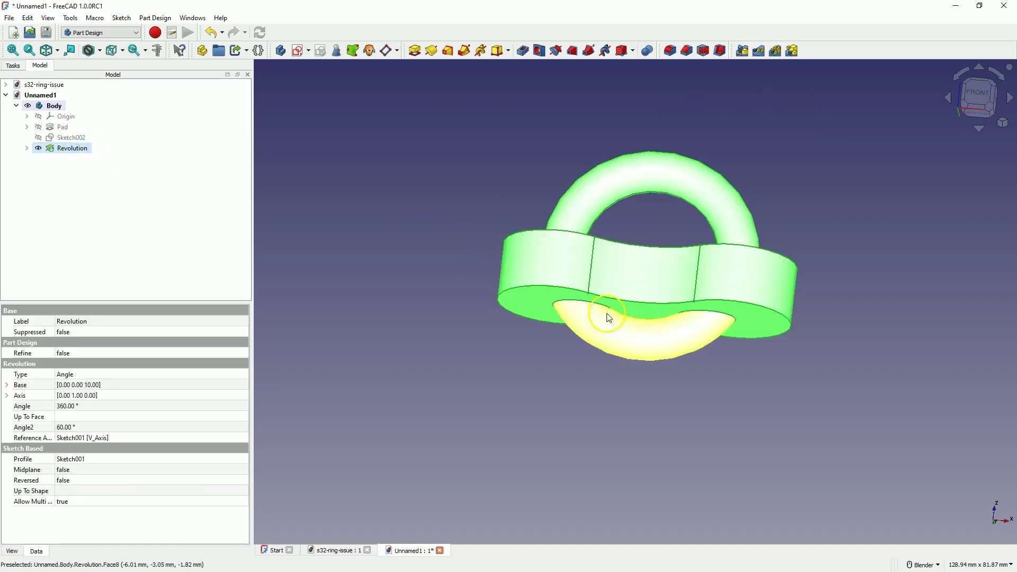
pyautogui.click(347, 159)
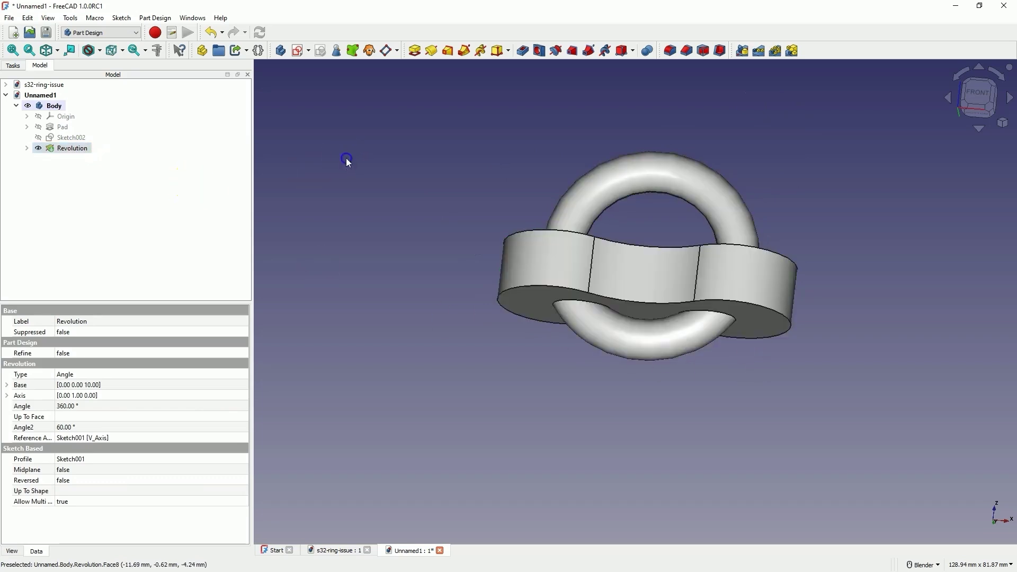
pyautogui.click(626, 329)
pyautogui.press('Delete')
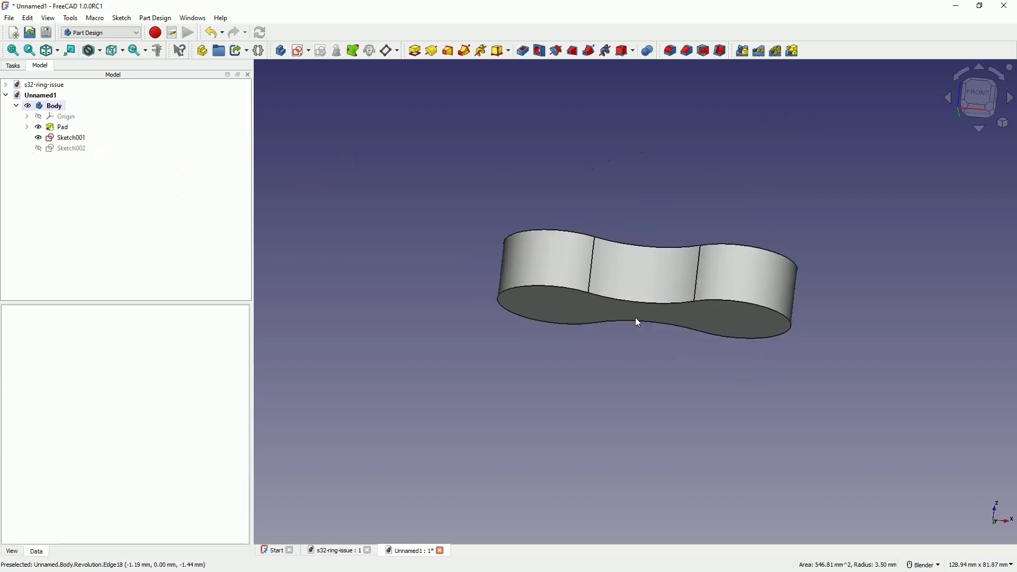
pyautogui.moveTo(639, 322); pyautogui.dragTo(662, 295, button='middle')
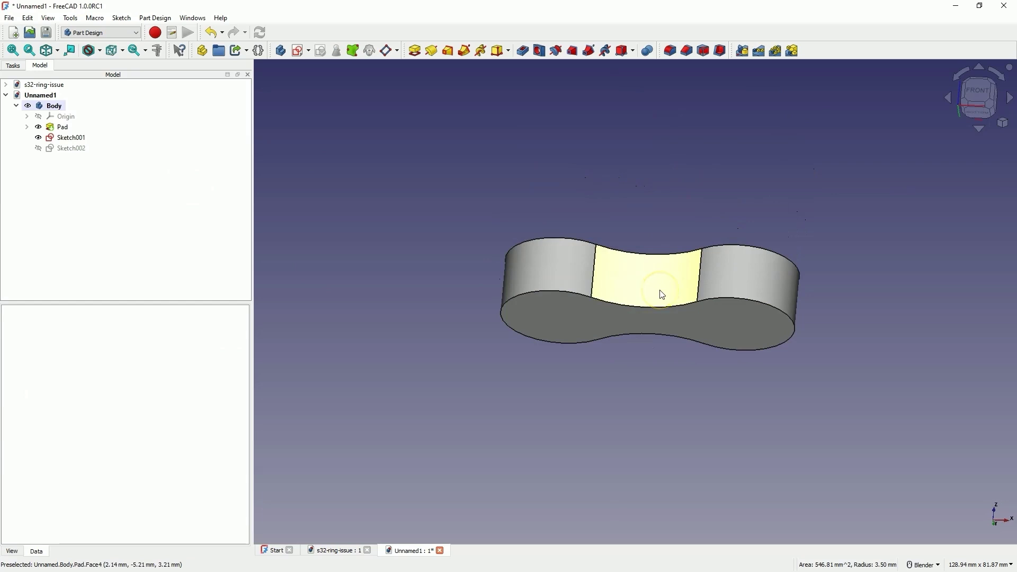
pyautogui.hotkey('ctrl', 'z')
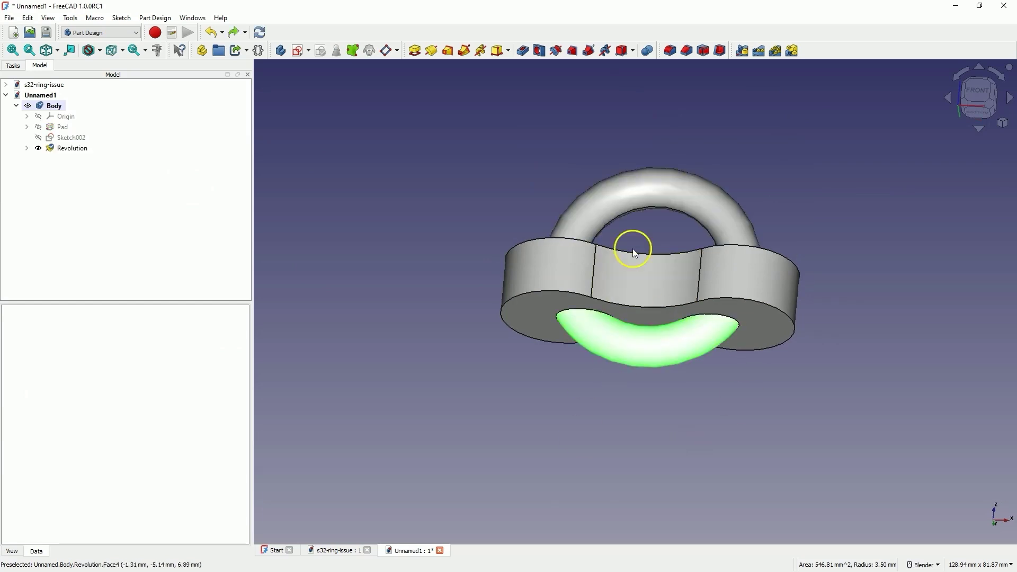
pyautogui.moveTo(456, 155); pyautogui.dragTo(536, 101, button='middle')
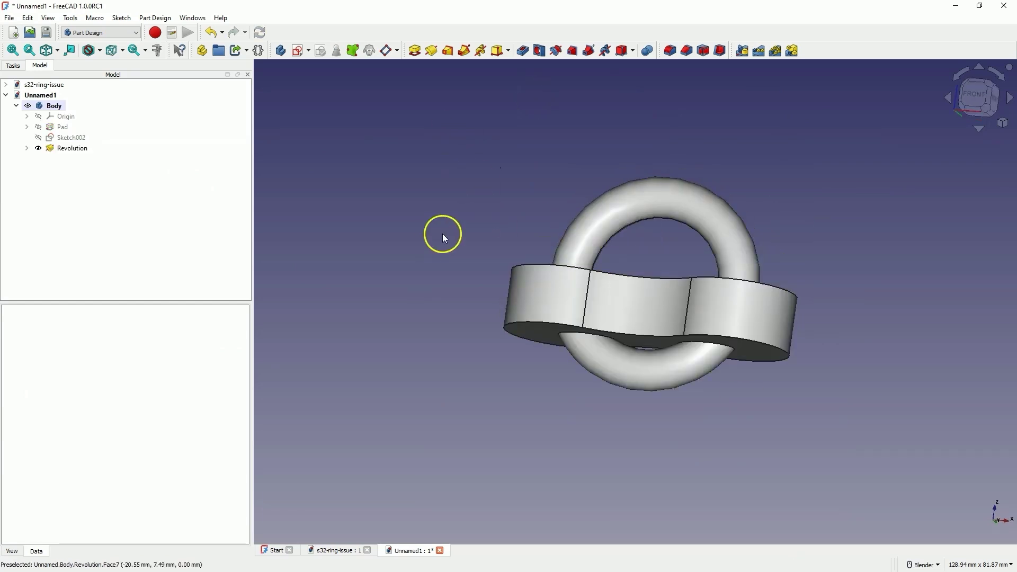
# Sketch a rectangle on the underside face of the base, large enough to enclose the whole base outline.
pyautogui.moveTo(443, 234); pyautogui.dragTo(476, 141, button='middle')
pyautogui.click(476, 329)
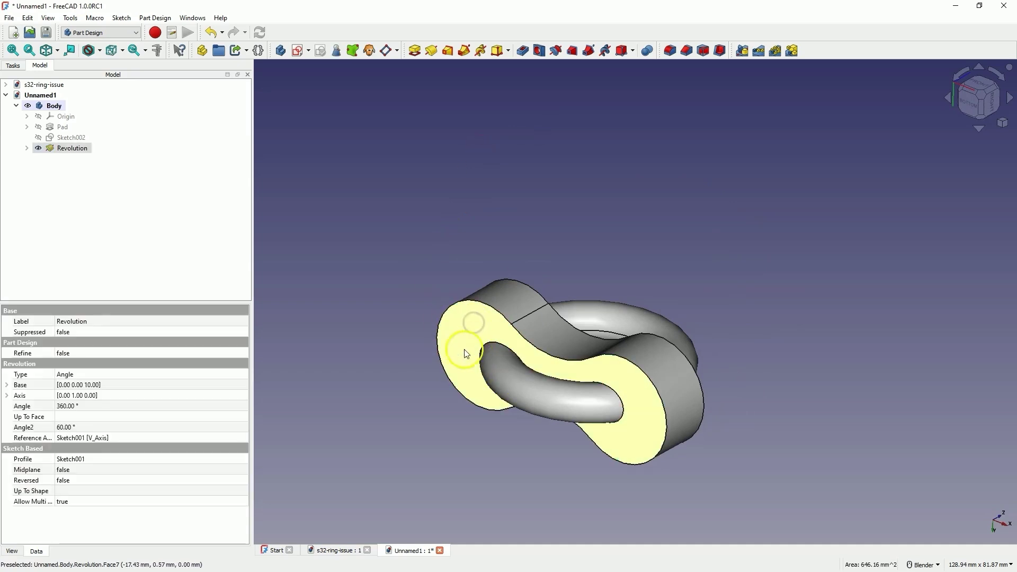
pyautogui.click(471, 335)
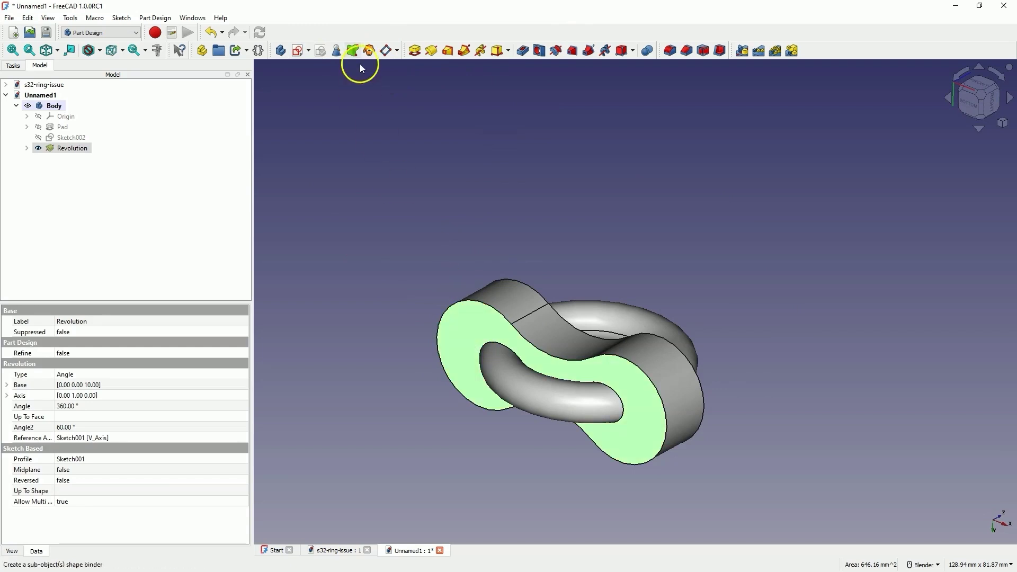
pyautogui.click(296, 52)
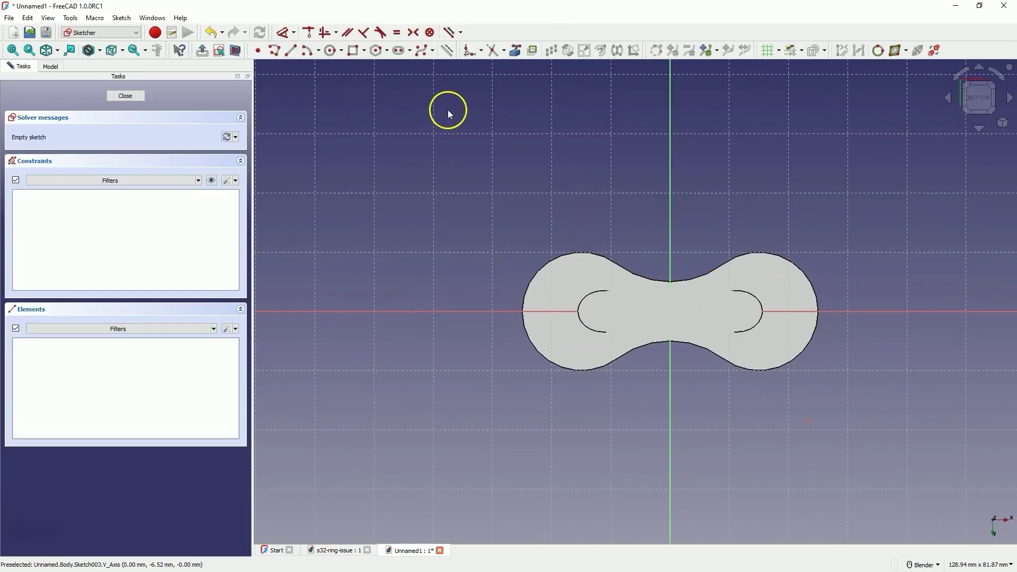
pyautogui.click(353, 51)
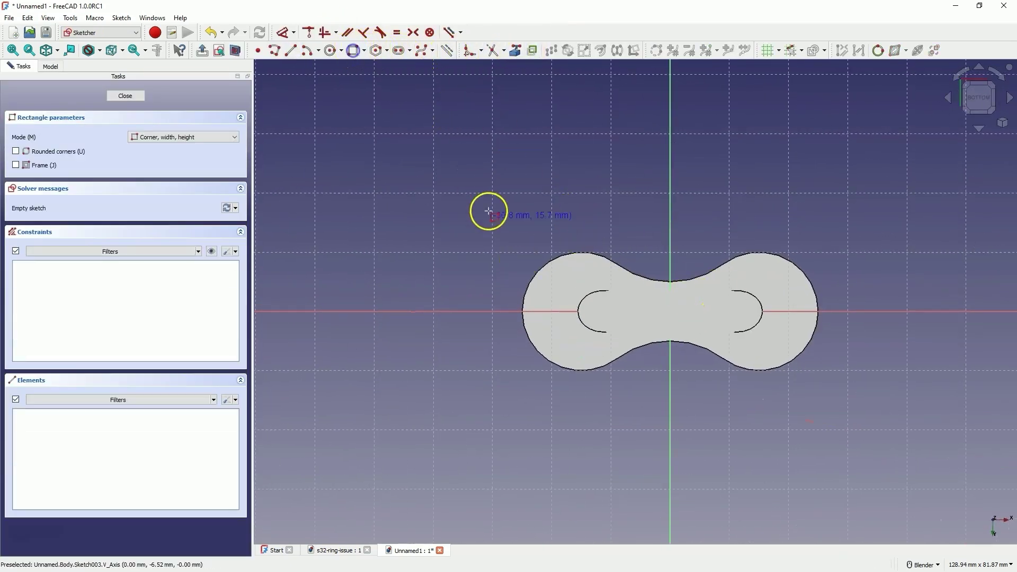
pyautogui.click(482, 220)
pyautogui.click(917, 419)
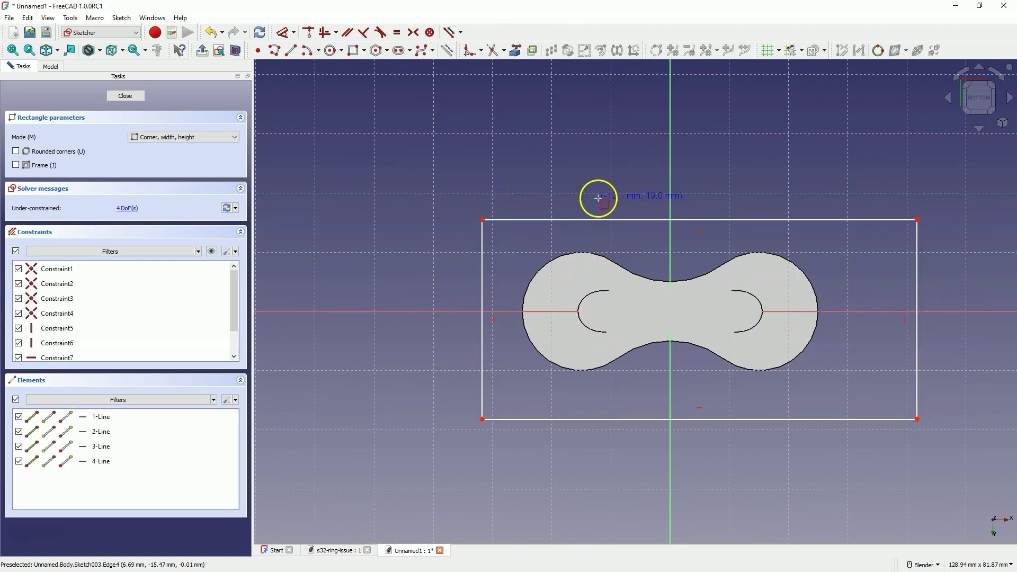
pyautogui.click(126, 96)
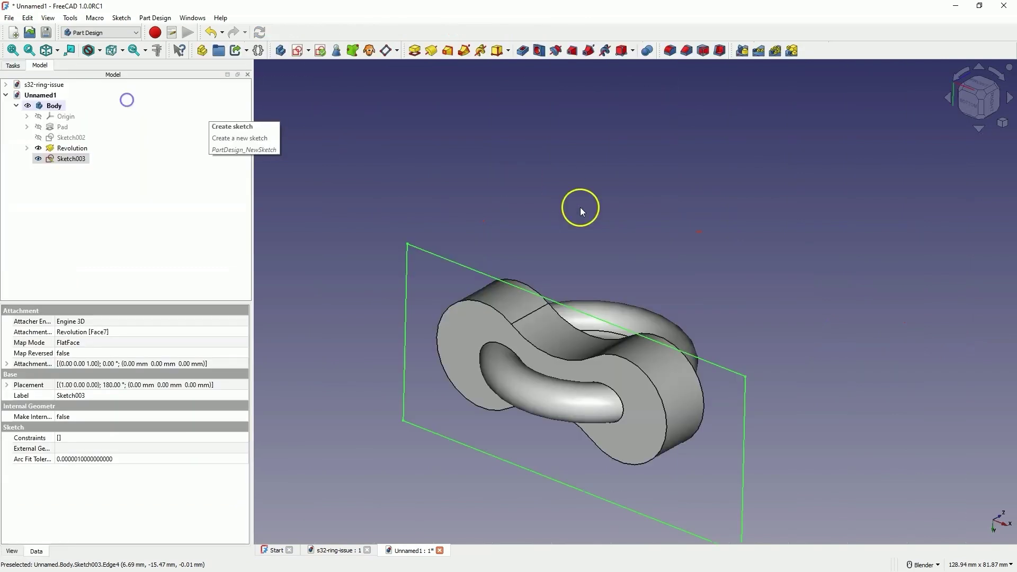
# Pocket the rectangle sketch through all in the reversed direction to cut away the ring beneath the base.
pyautogui.click(524, 52)
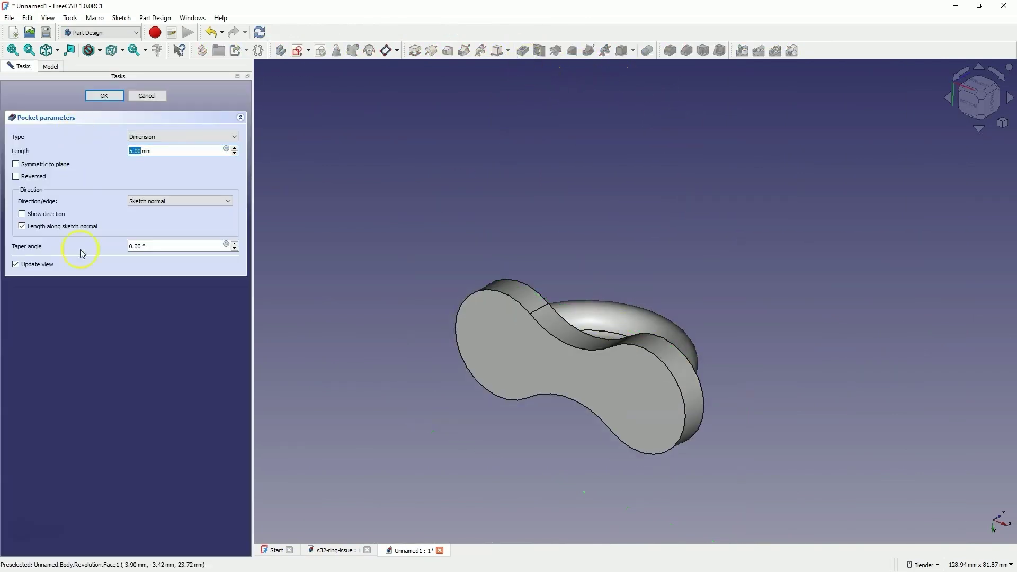
pyautogui.moveTo(345, 329); pyautogui.dragTo(431, 377, button='middle')
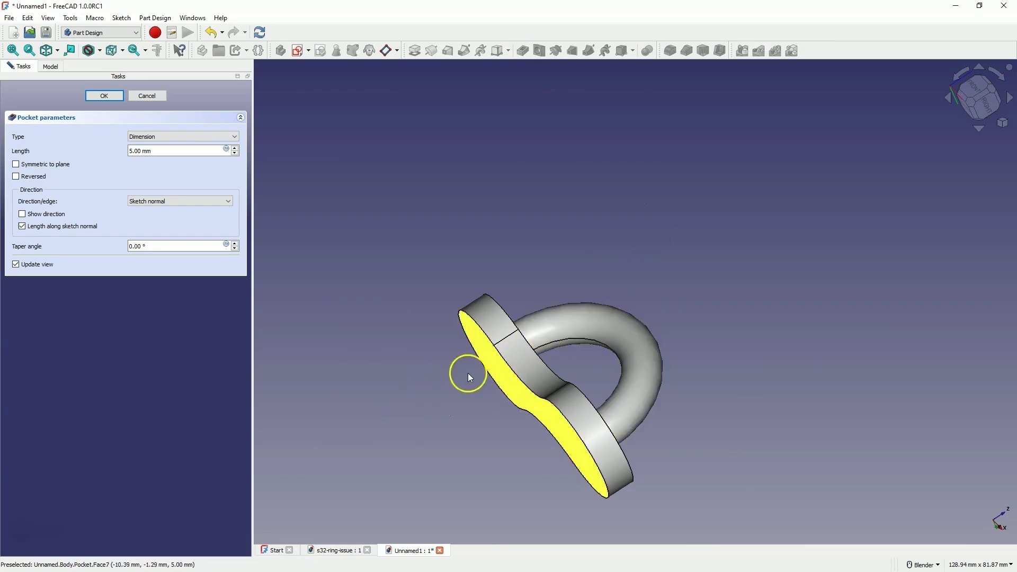
pyautogui.click(16, 177)
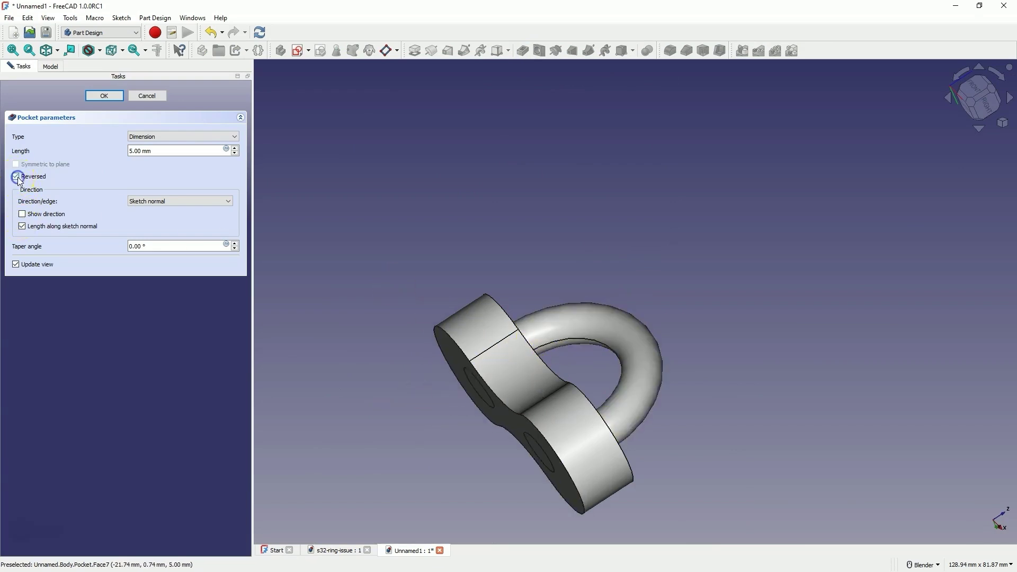
pyautogui.click(164, 137)
pyautogui.click(150, 146)
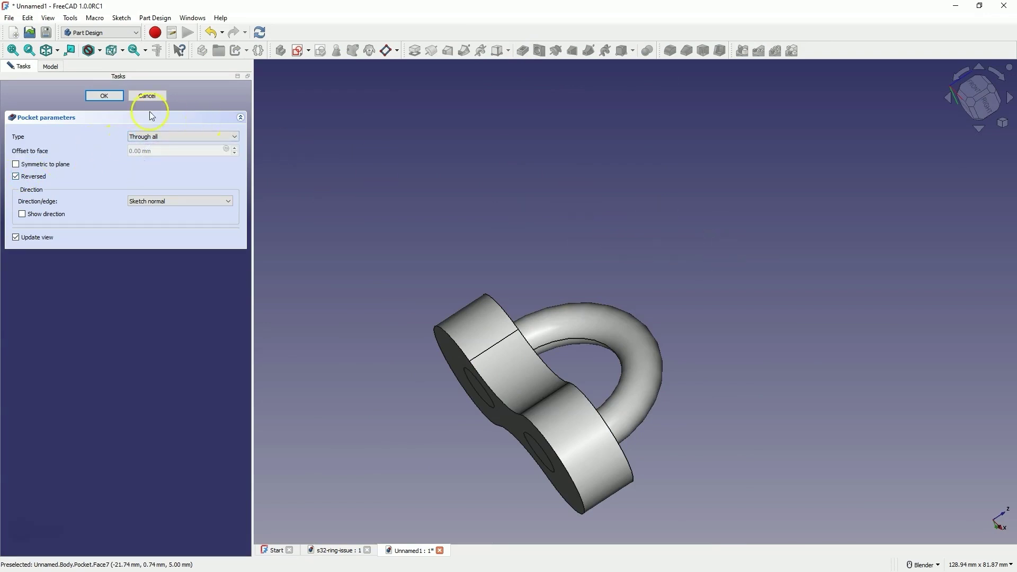
pyautogui.click(103, 96)
pyautogui.moveTo(646, 295); pyautogui.dragTo(749, 302, button='middle')
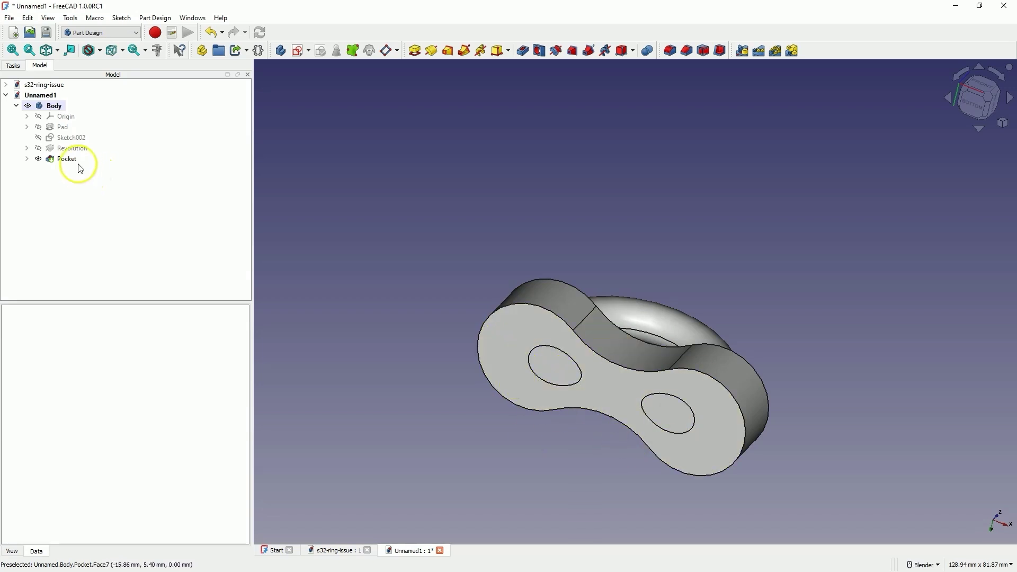
# Set the pocket's Refine property to true to merge the underside faces, and inspect the part.
pyautogui.click(66, 158)
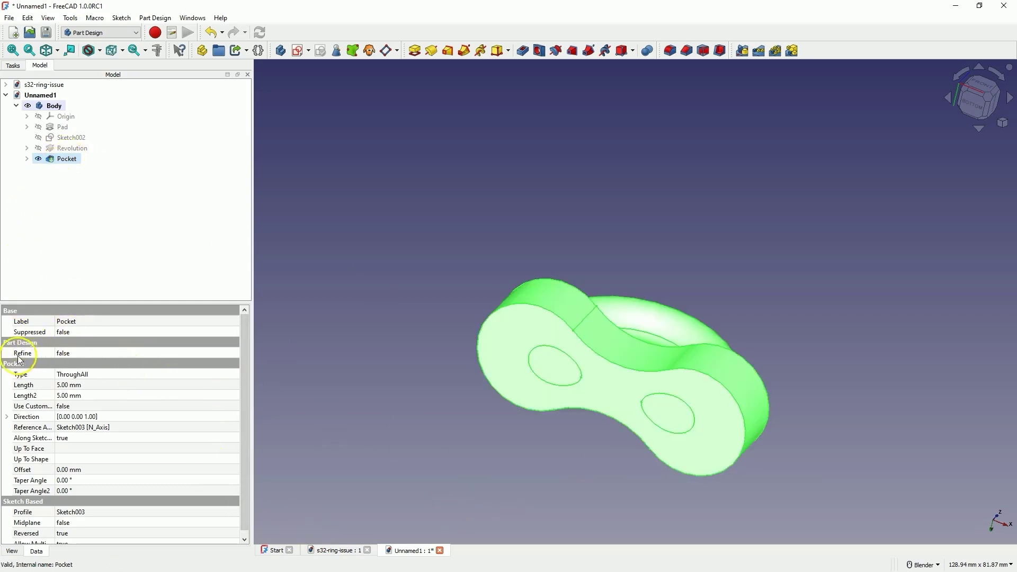
pyautogui.click(82, 353)
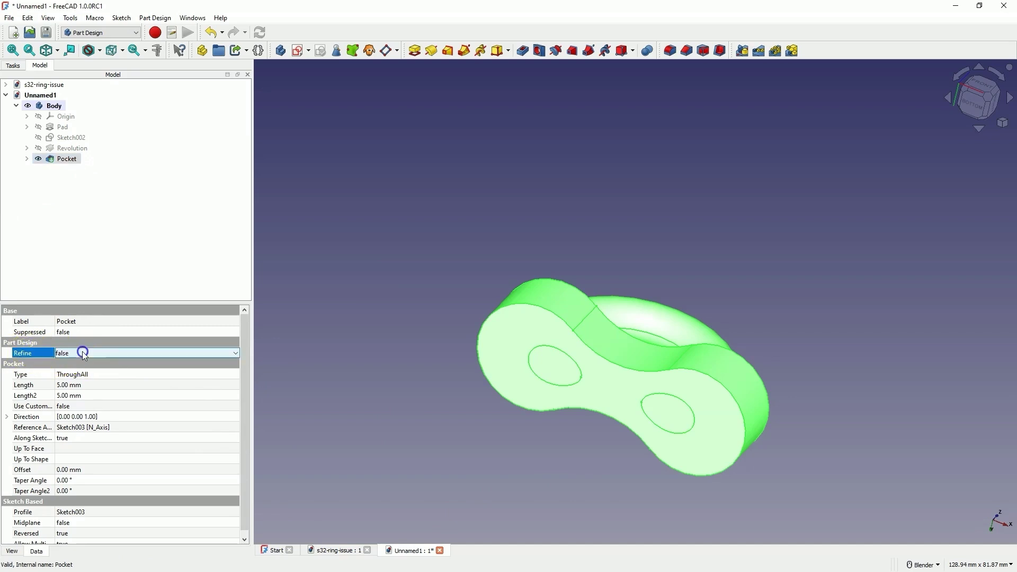
pyautogui.click(80, 353)
pyautogui.click(77, 372)
pyautogui.click(382, 245)
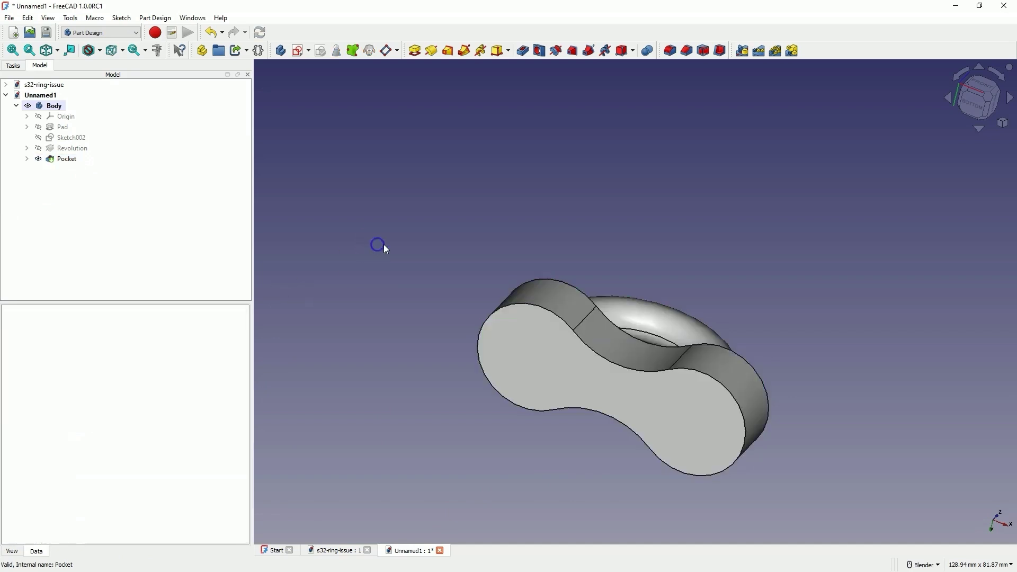
pyautogui.moveTo(381, 244); pyautogui.dragTo(776, 245, button='middle')
pyautogui.moveTo(853, 275); pyautogui.dragTo(811, 265, button='middle')
pyautogui.scroll(-2, 828, 325)
pyautogui.scroll(3, 508, 428)
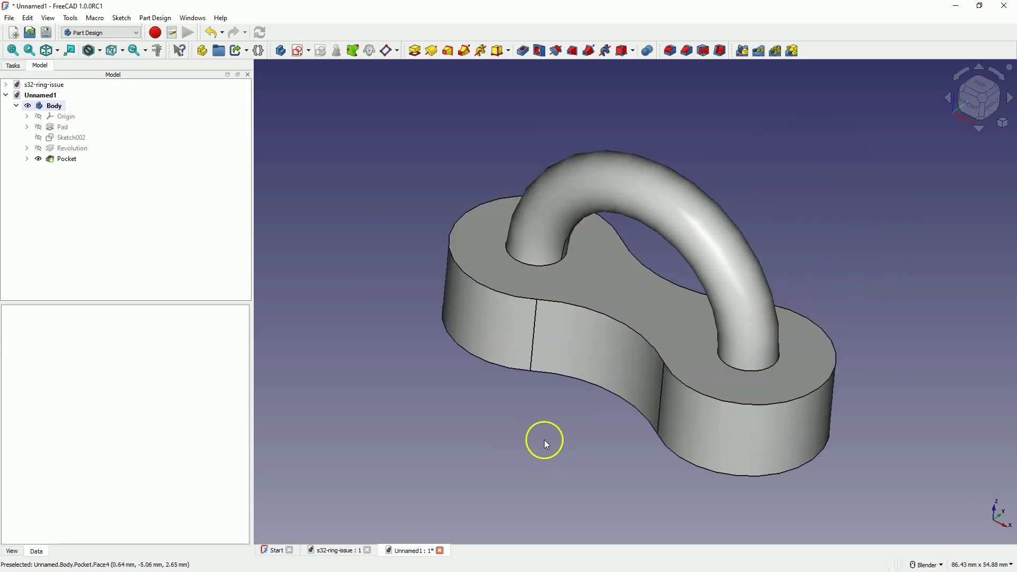